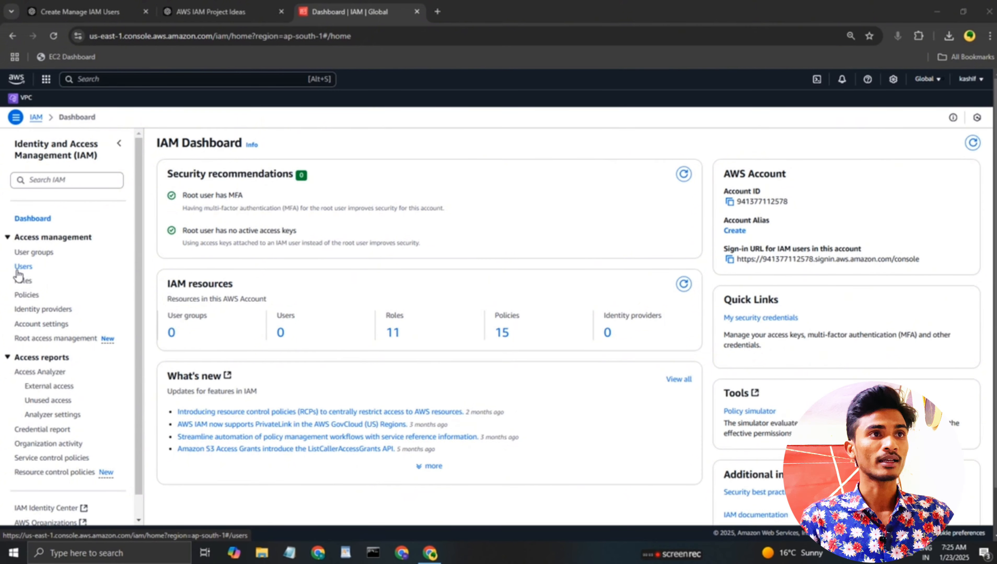
Step: Open the IAM Users list from the Access management sidebar
left_click(25, 270)
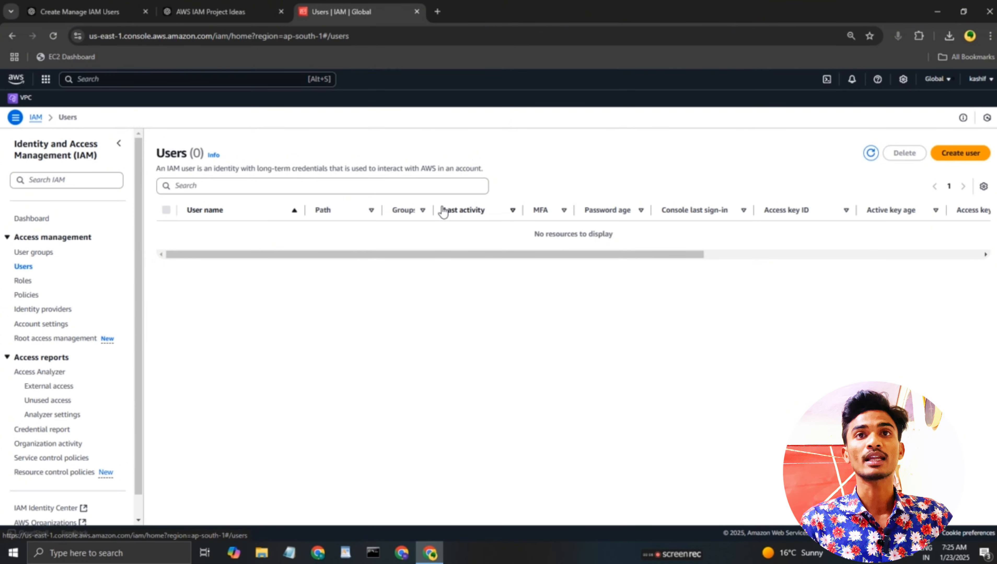
Step: Start the Create user wizard from the Users page
left_click(946, 155)
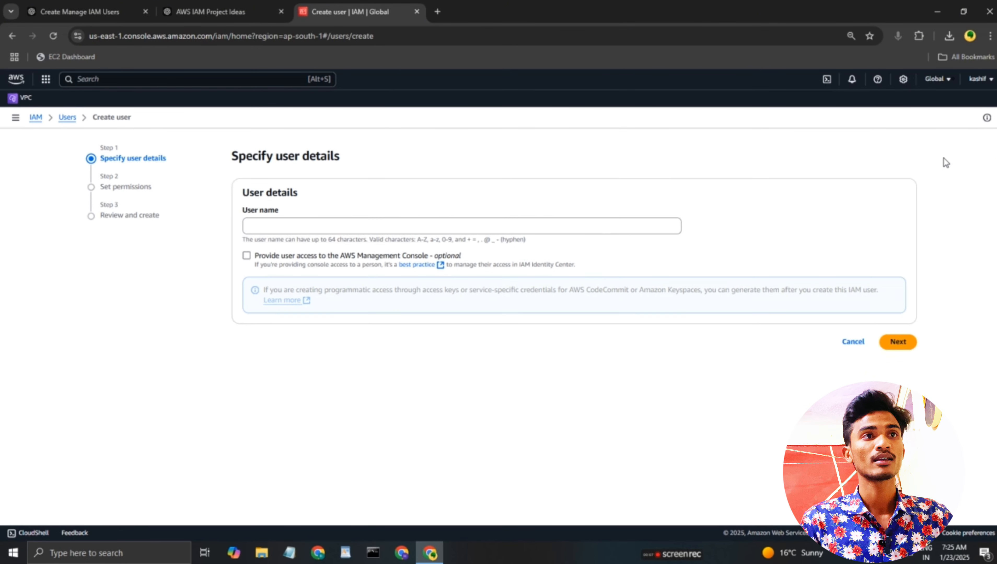
Step: Name the new user USER-A and directly attach AmazonS3FullAccess, found by searching 'S3fu'
left_click(573, 228)
type("USER-A")
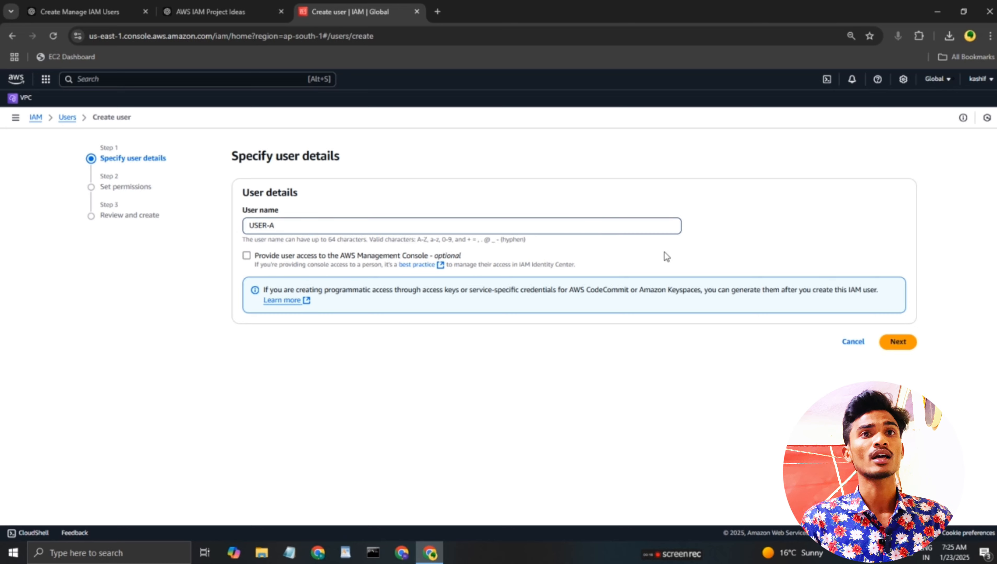
left_click(897, 341)
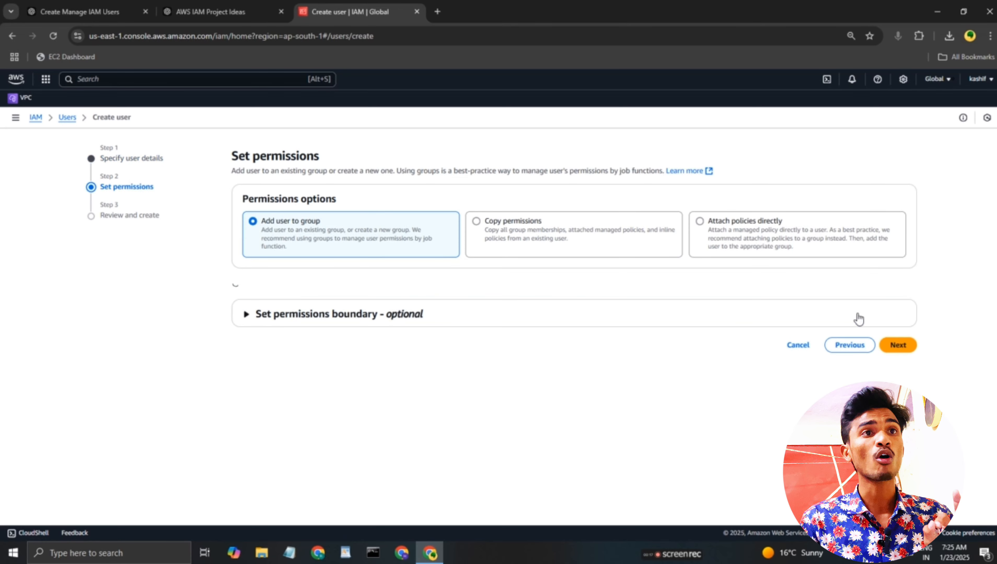
left_click(729, 243)
left_click(278, 340)
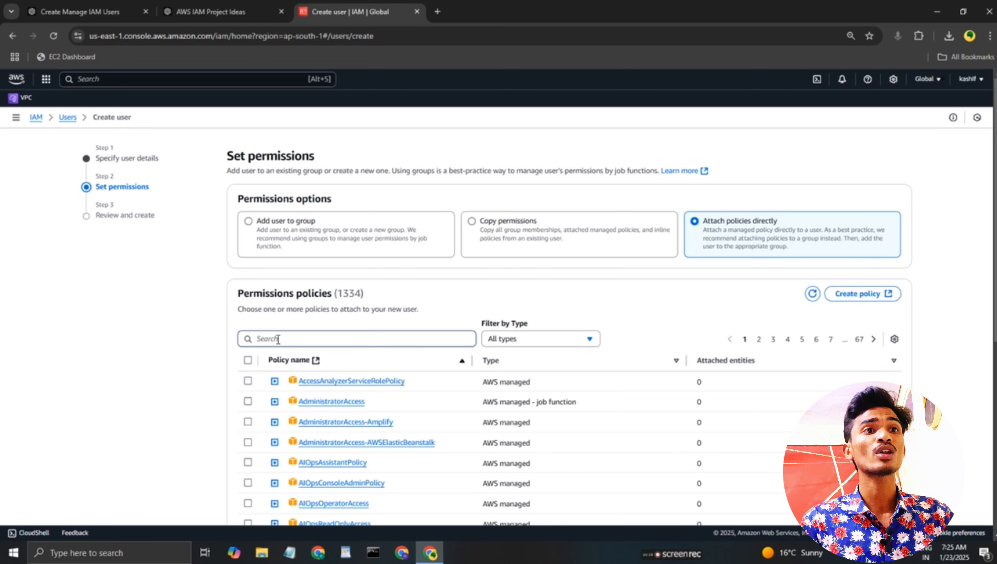
type("S3fu")
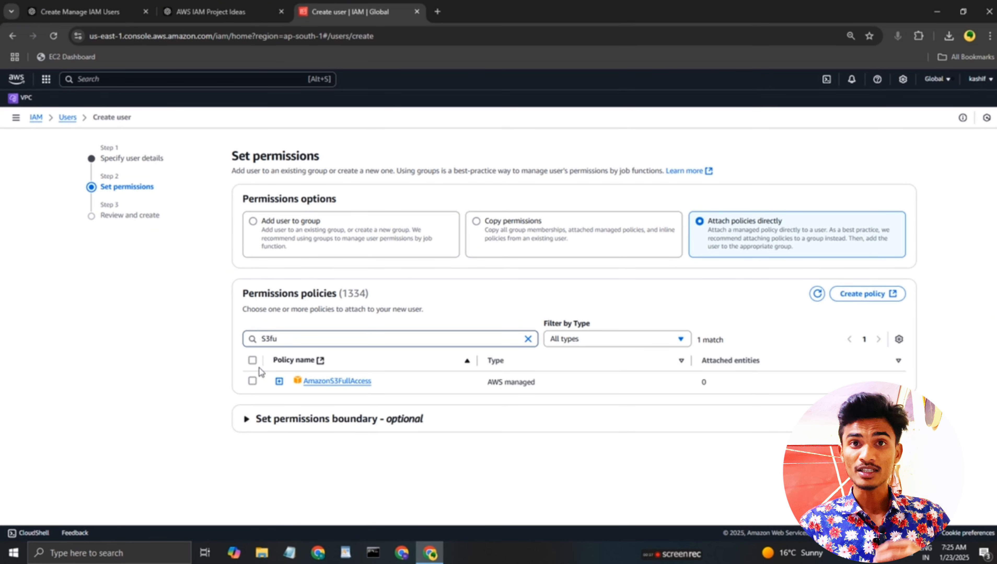
left_click(252, 380)
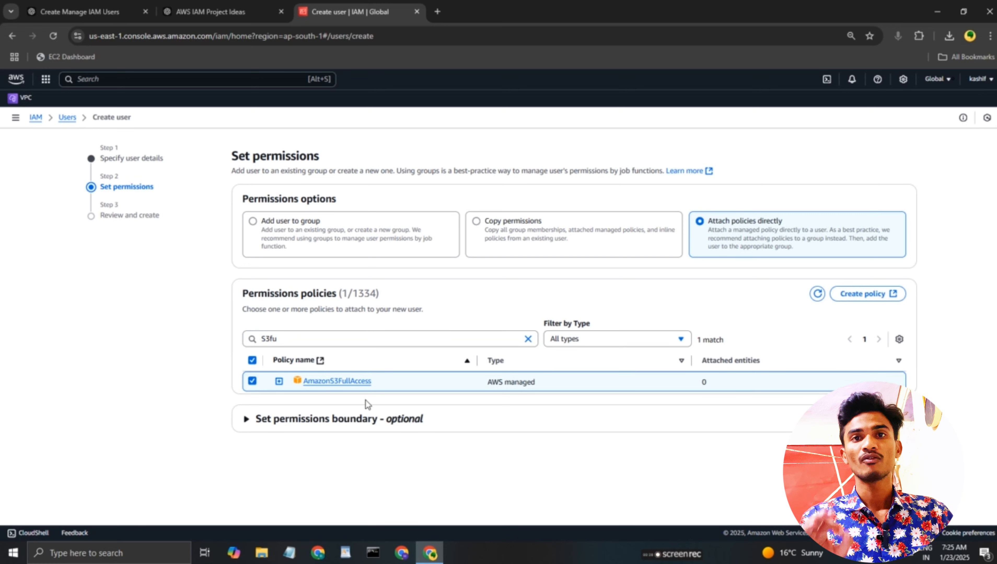
left_click(902, 450)
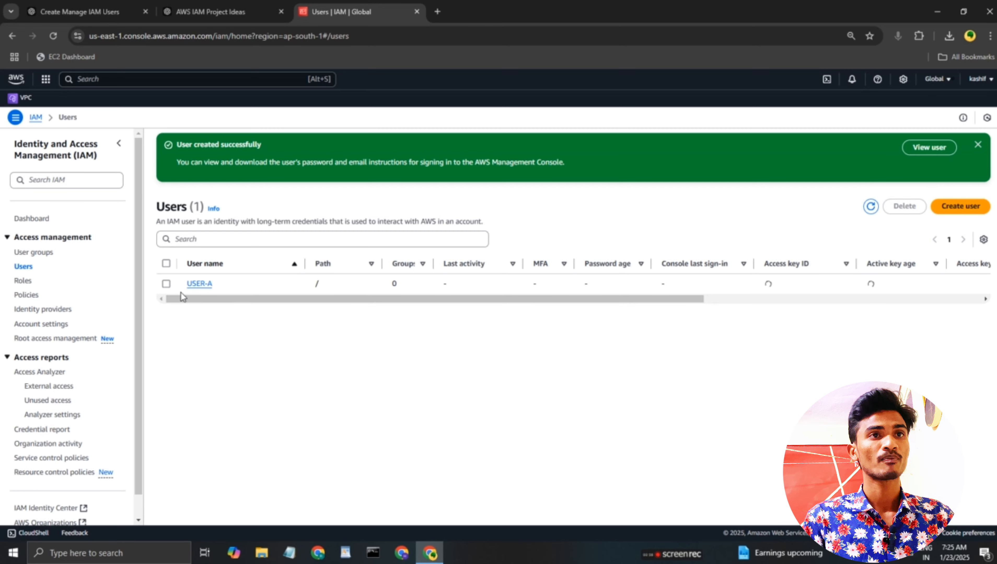
Step: Open USER-A's Security credentials tab and begin enabling its console sign-in
left_click(198, 284)
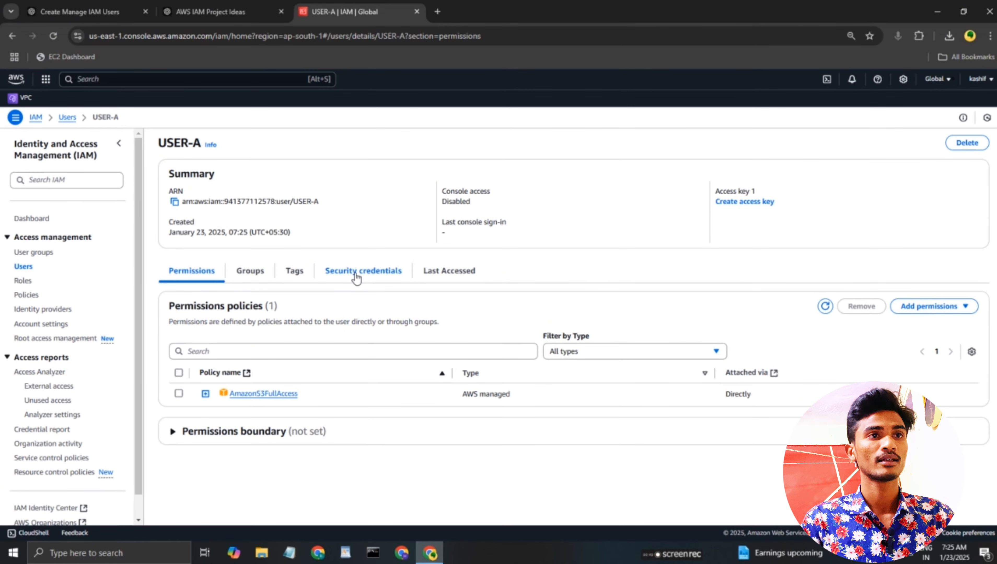
left_click(347, 276)
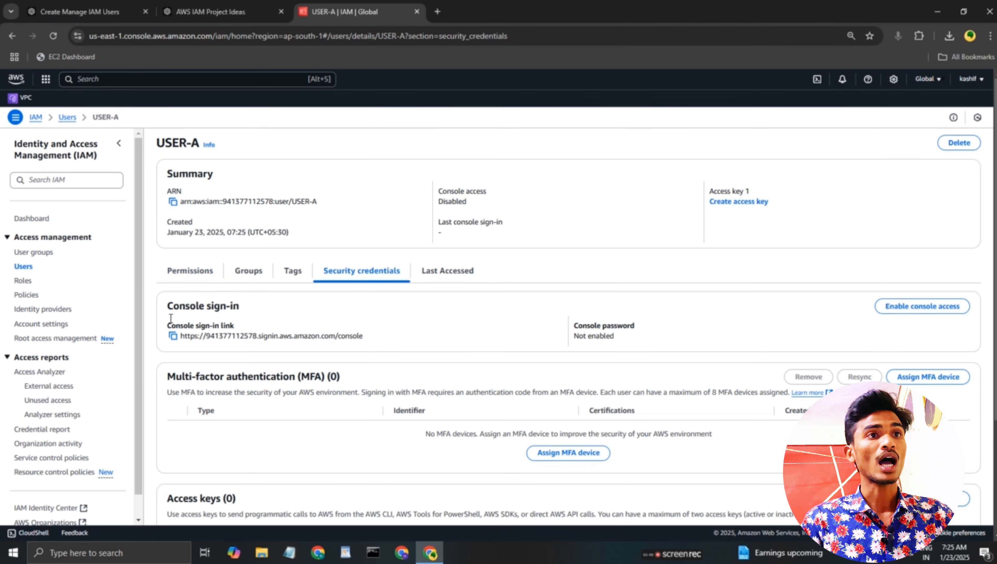
left_click_drag(166, 307, 262, 308)
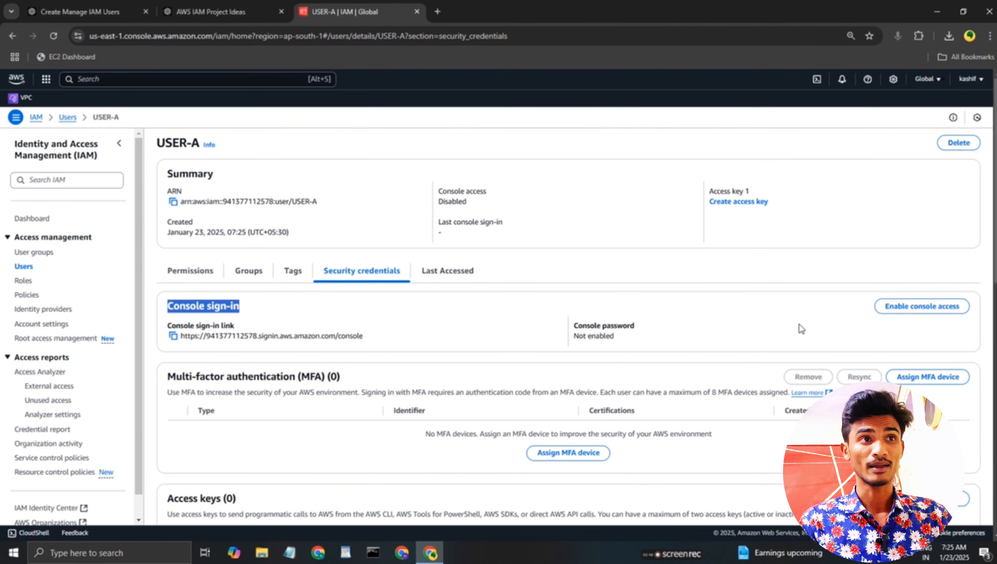
left_click(882, 311)
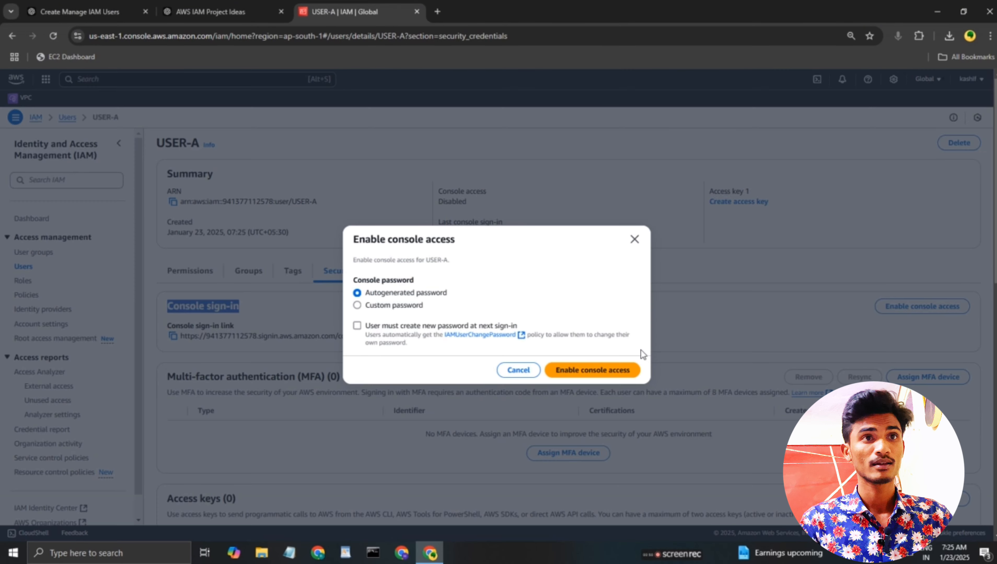
Step: Give USER-A a custom console password, enable access, and download USER-A_credentials.csv
left_click(395, 306)
left_click(475, 279)
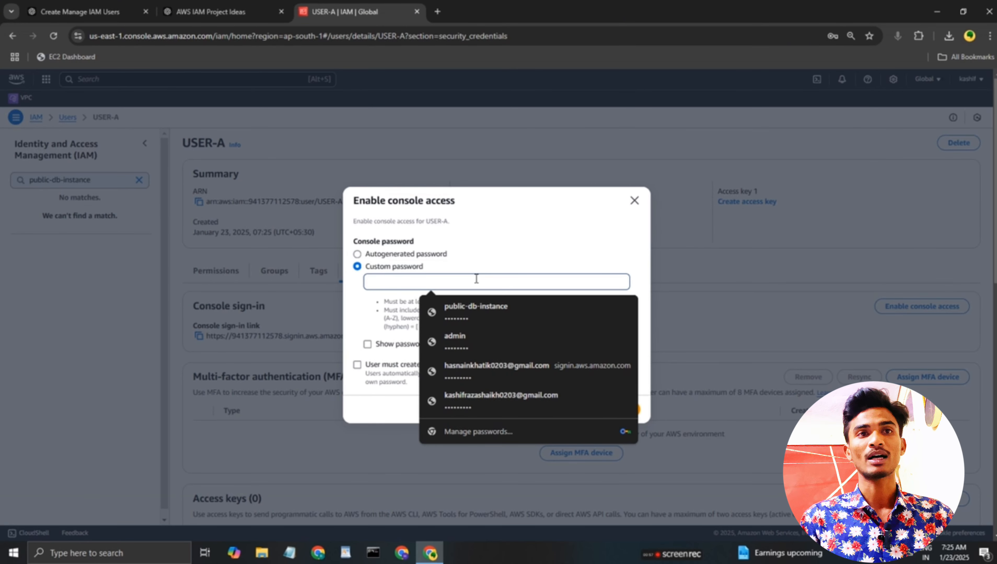
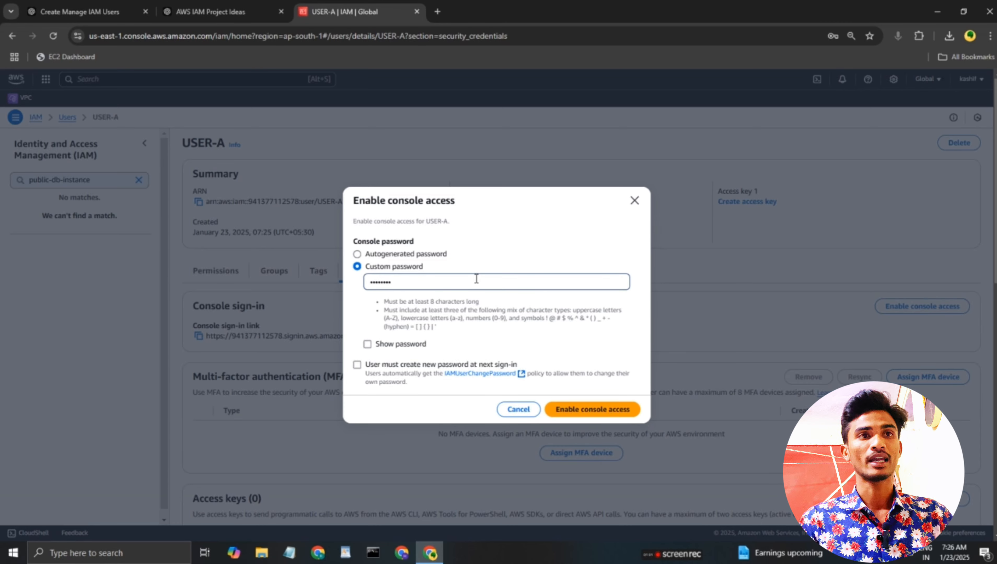
left_click(368, 344)
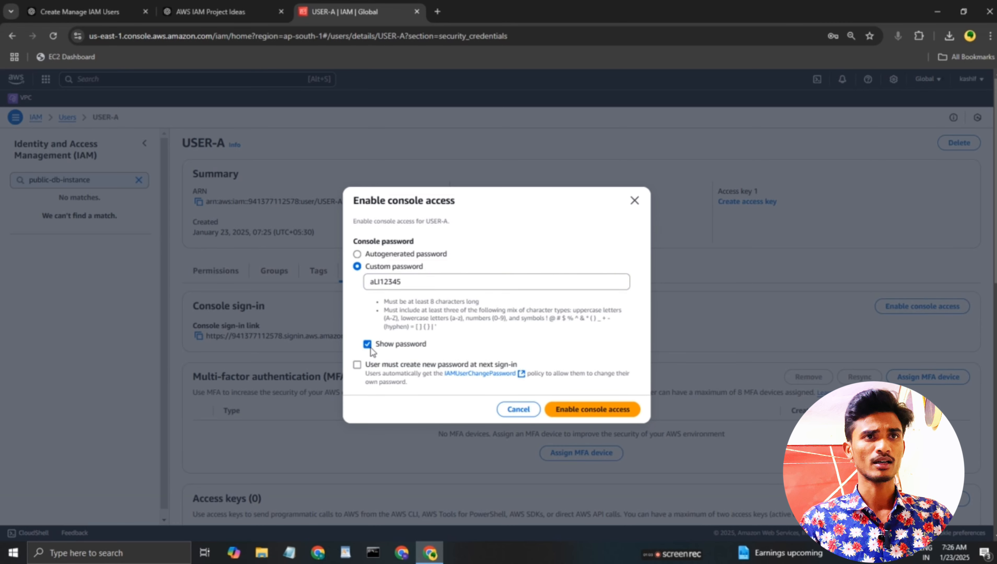
left_click(598, 411)
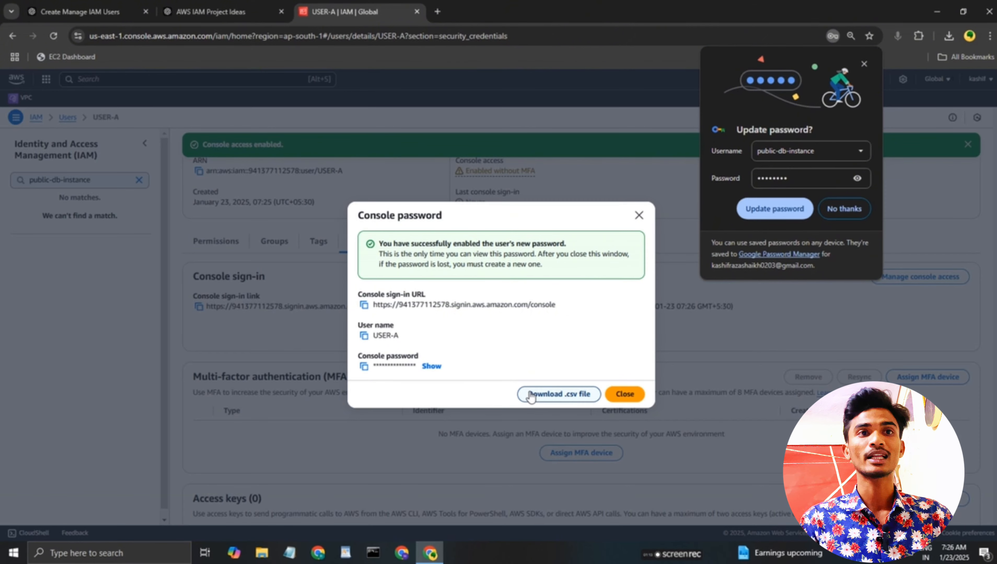
left_click(530, 395)
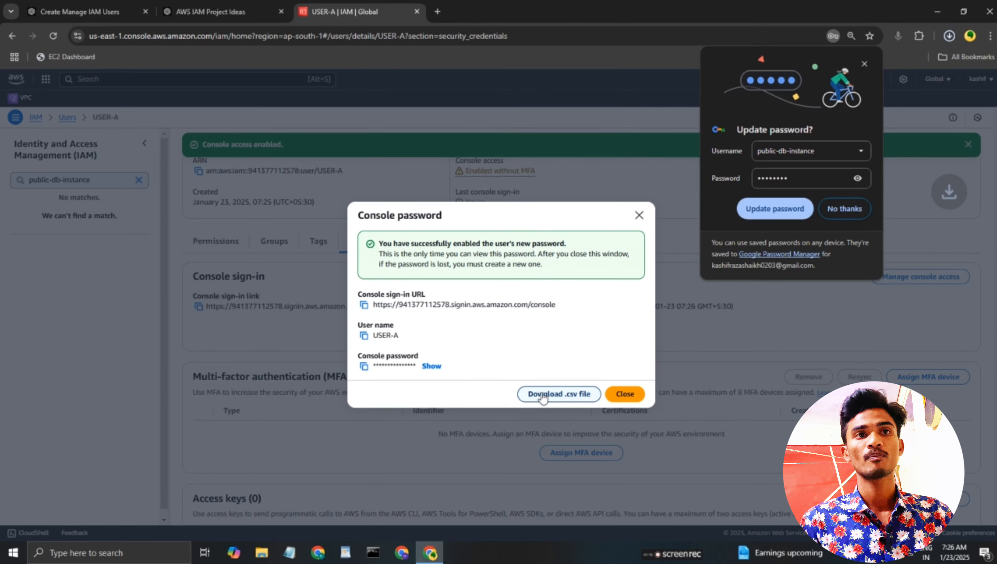
left_click(827, 214)
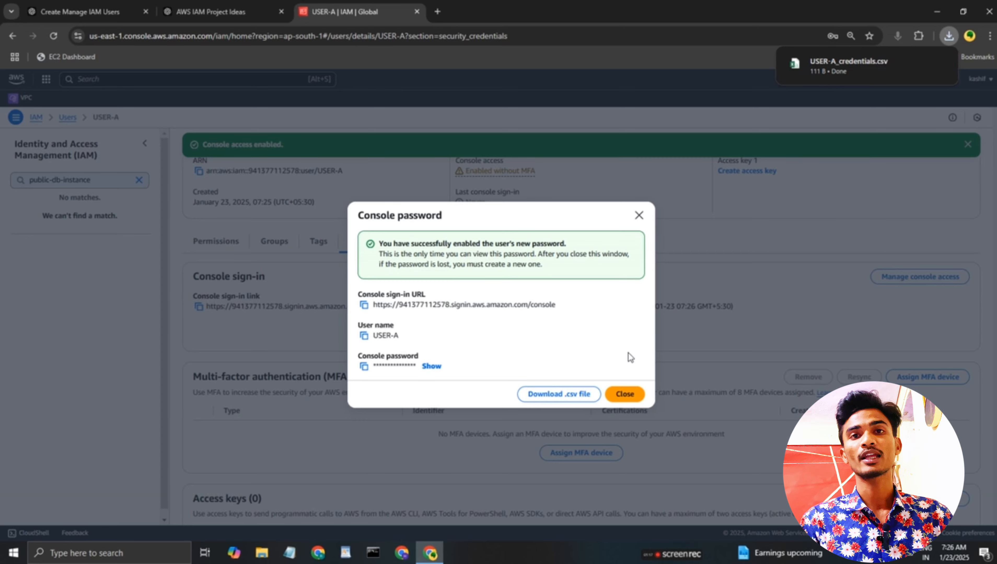
left_click(623, 395)
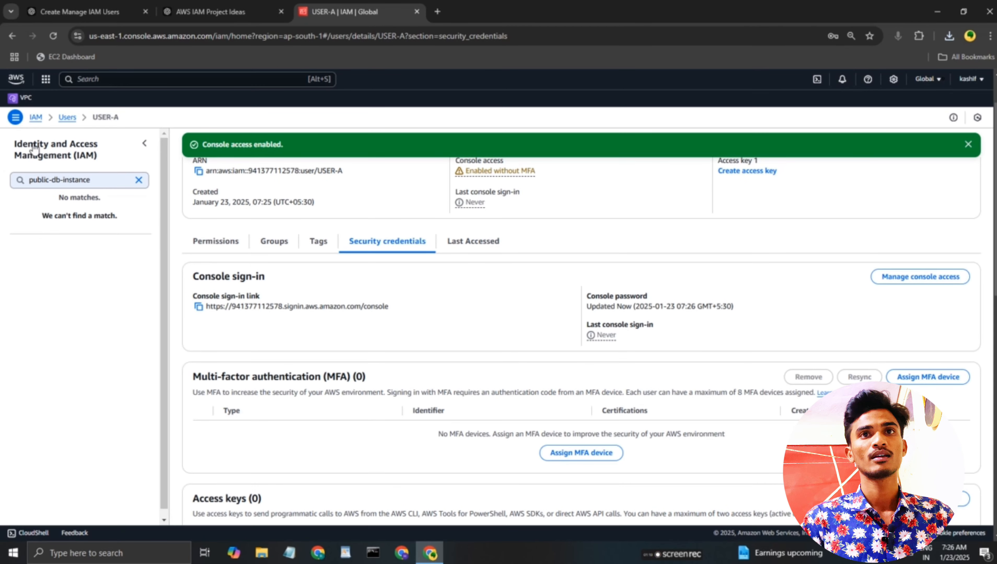
Step: Return to Users and start a second new user named USER-B
left_click(65, 120)
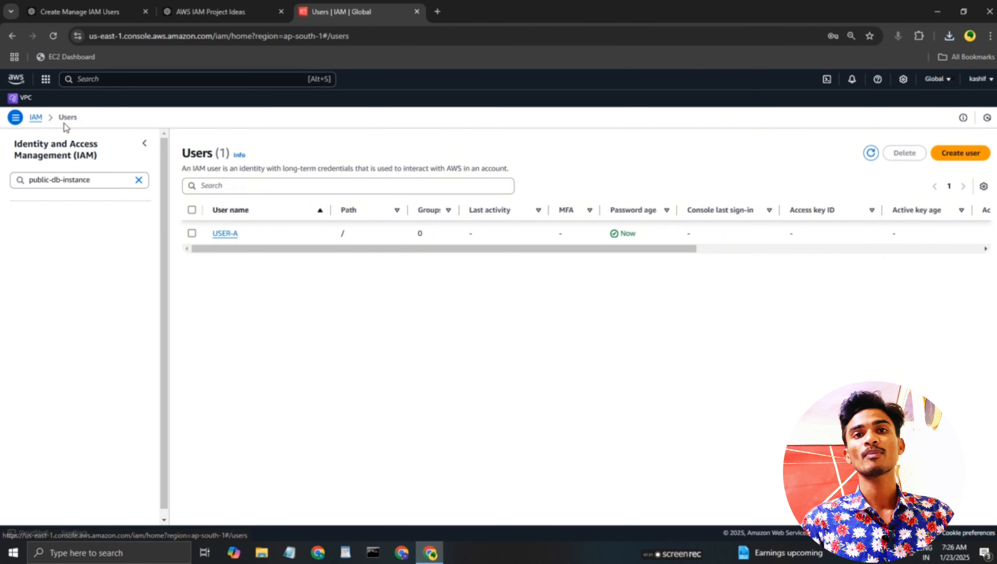
left_click(945, 154)
left_click(529, 222)
type("U")
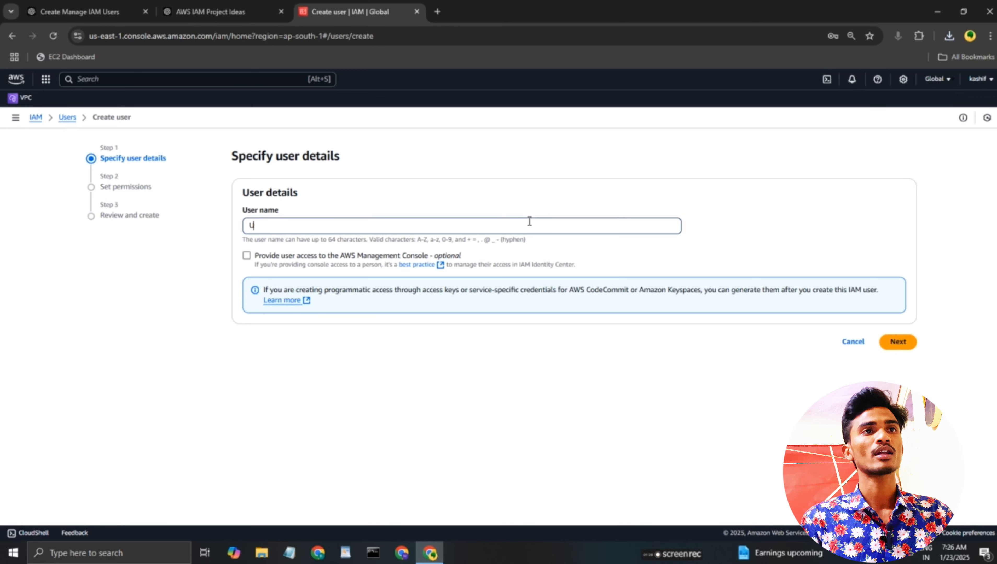
type("SER-B")
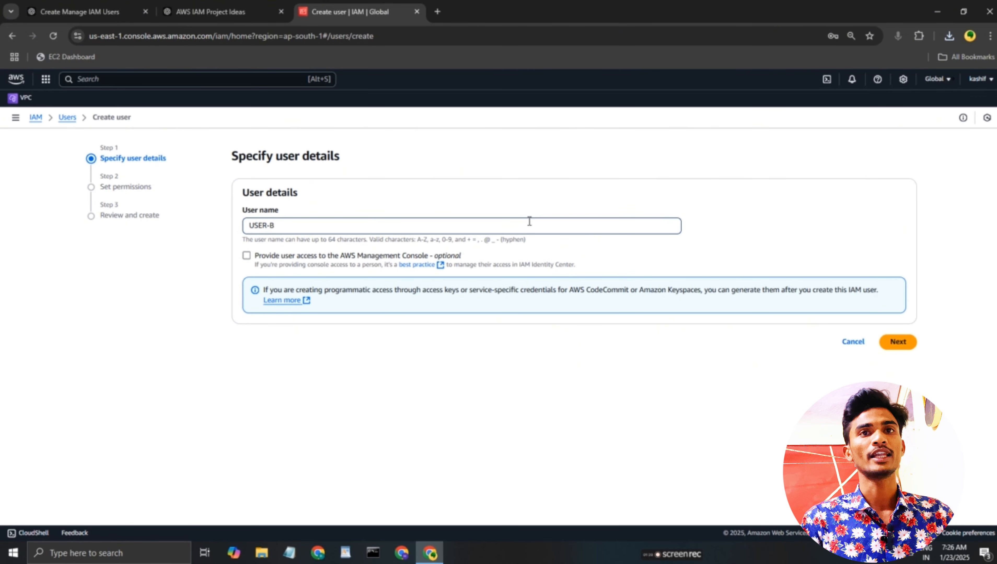
left_click(897, 341)
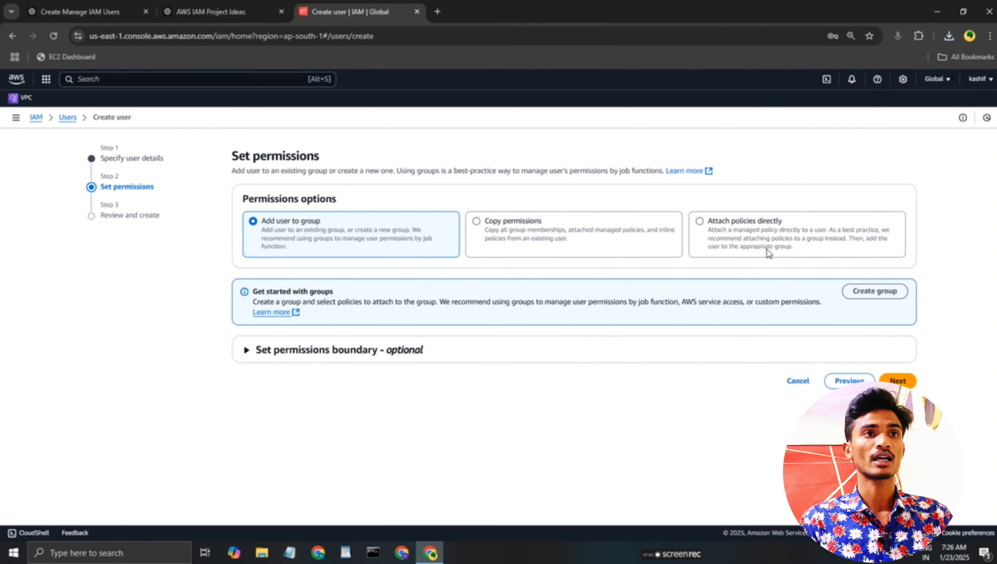
Step: Attach AmazonEC2FullAccess directly via an 'EC2f' search, then create USER-B
left_click(767, 237)
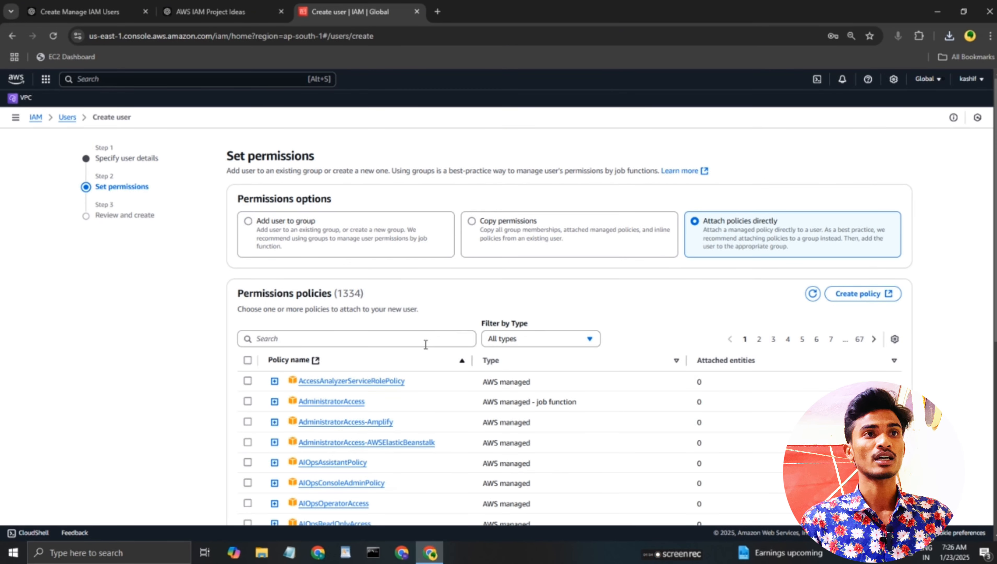
left_click(411, 344)
type("EC2")
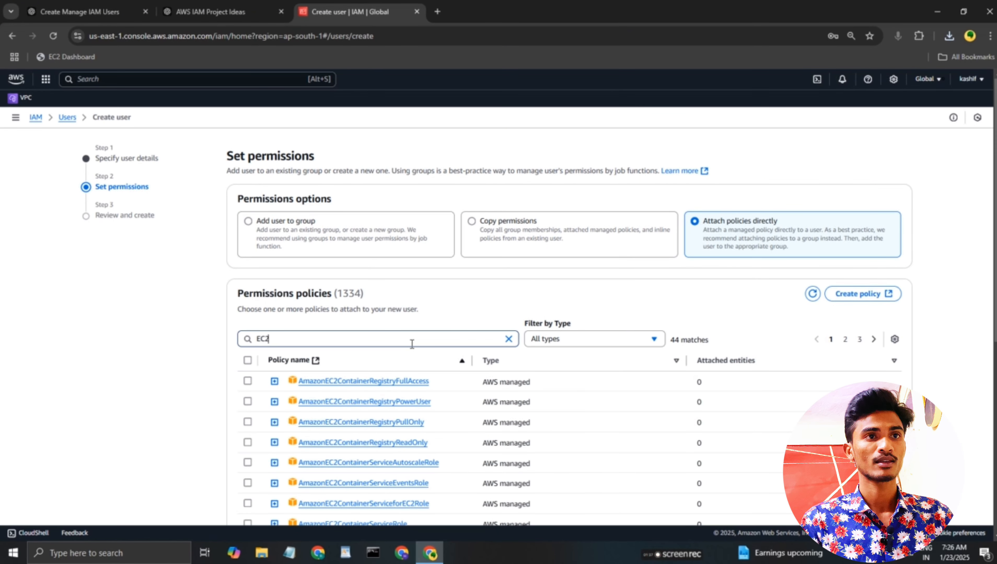
type("f")
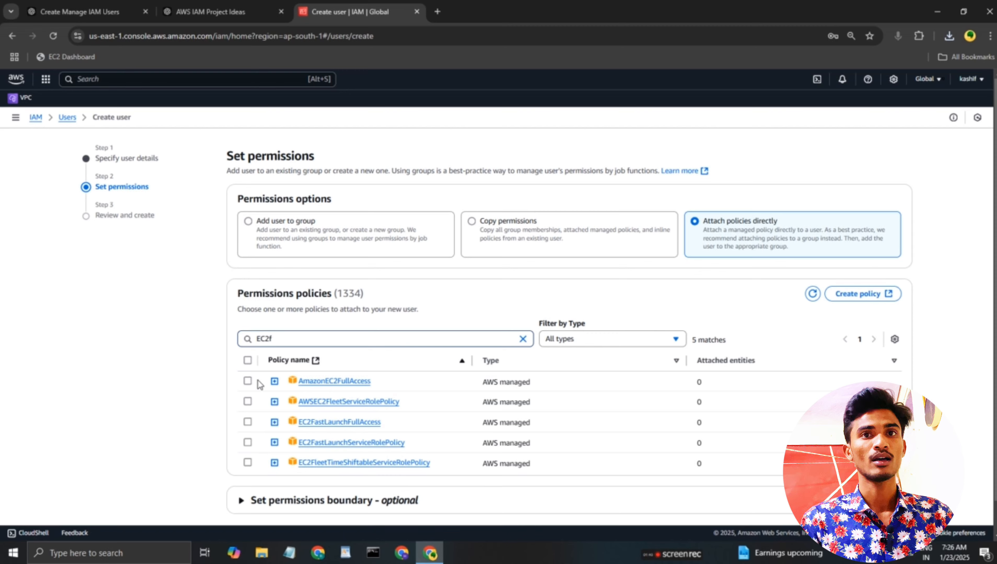
left_click(248, 381)
left_click_drag(995, 246, 994, 283)
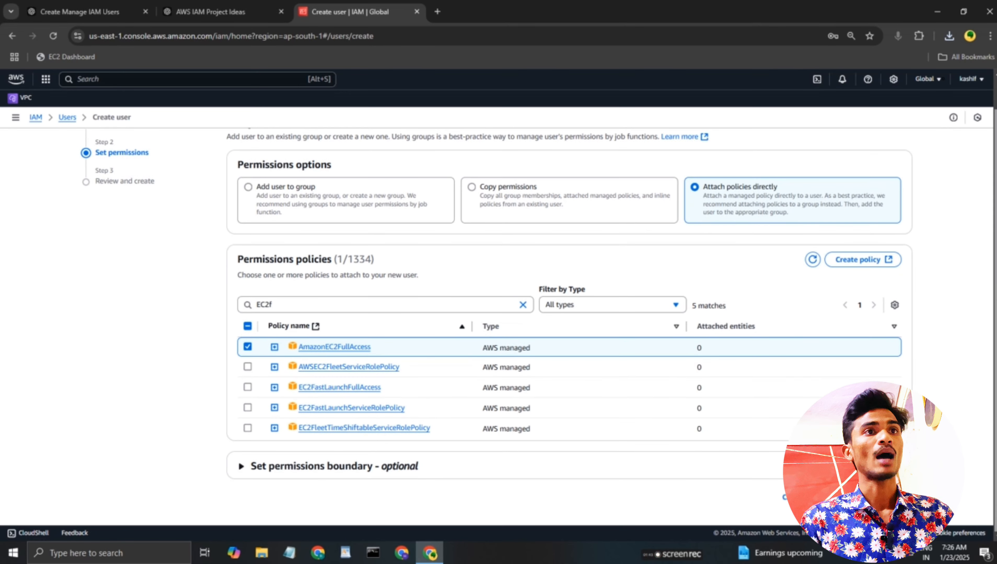
left_click(895, 496)
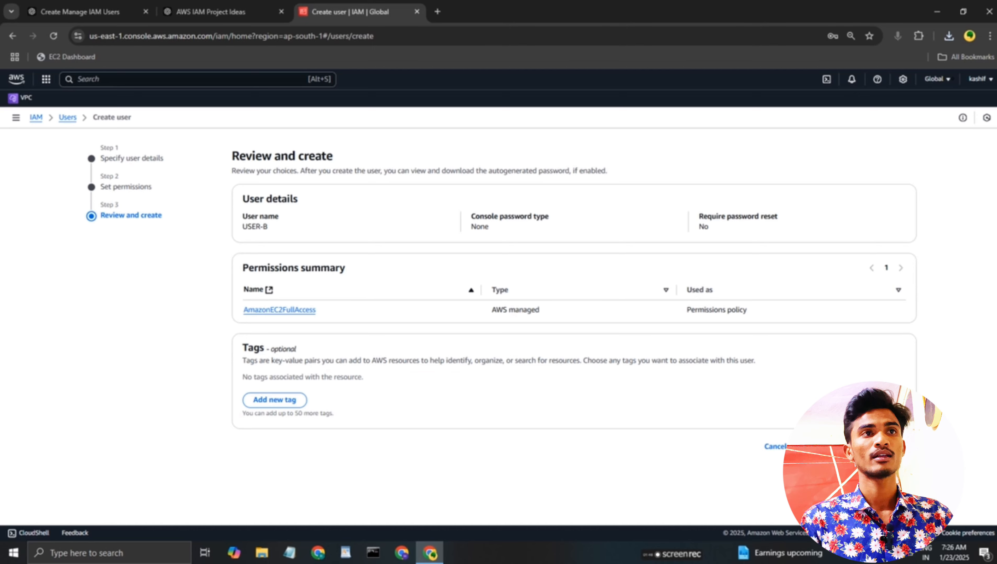
left_click(885, 446)
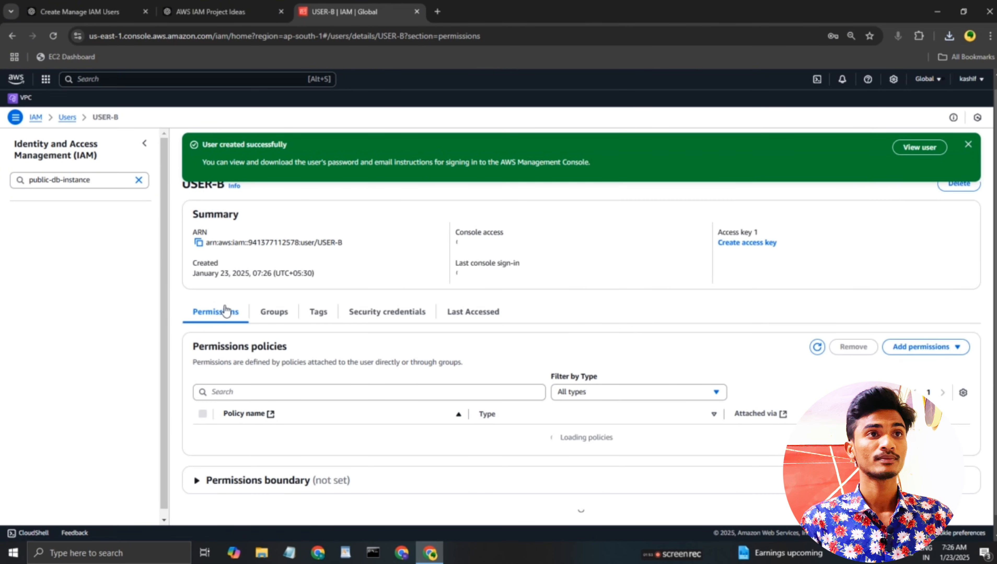
Step: Enable USER-B's console access with a custom password requiring reset at next sign-in, and download its CSV
left_click(371, 315)
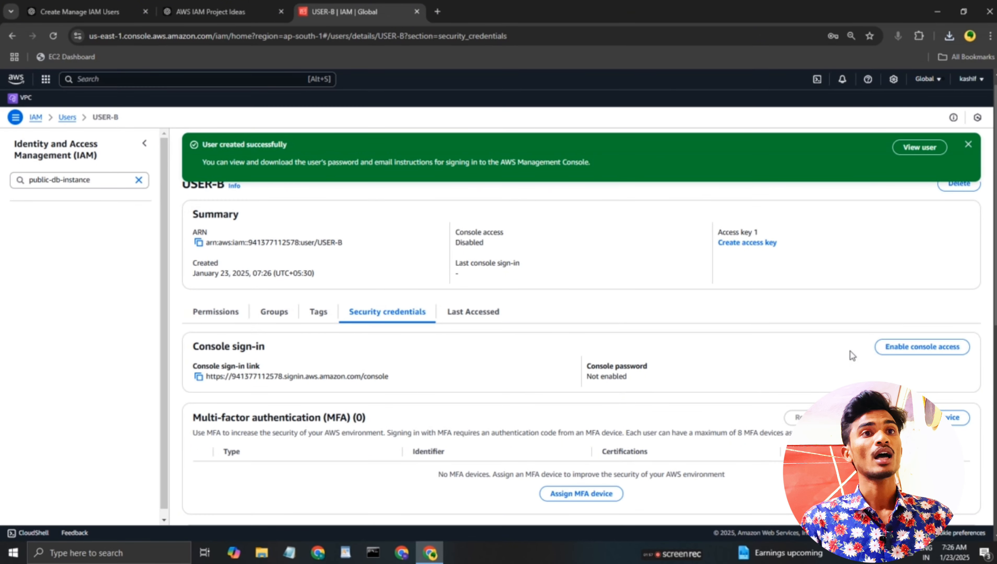
left_click(908, 346)
left_click(357, 305)
left_click(396, 281)
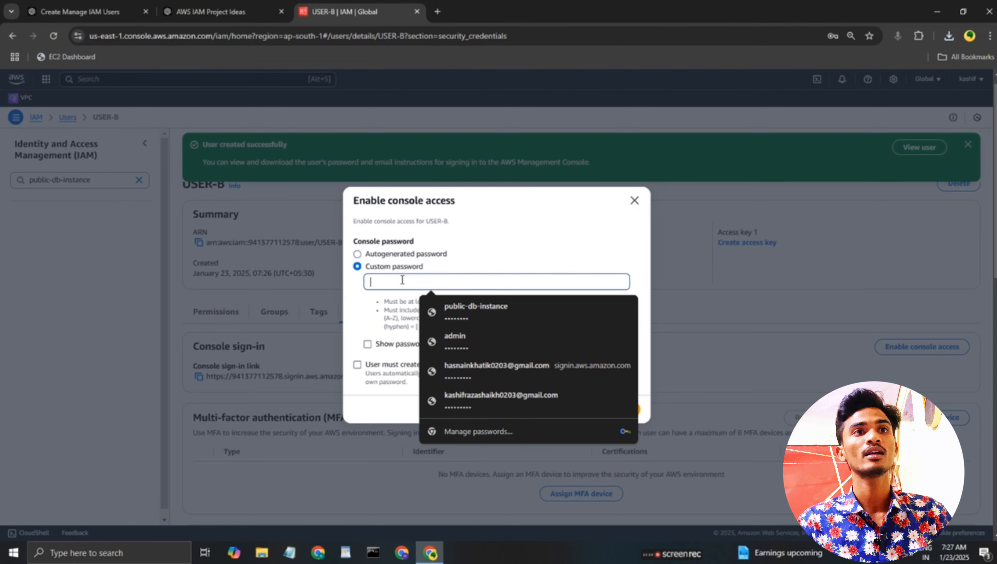
type("••••••••")
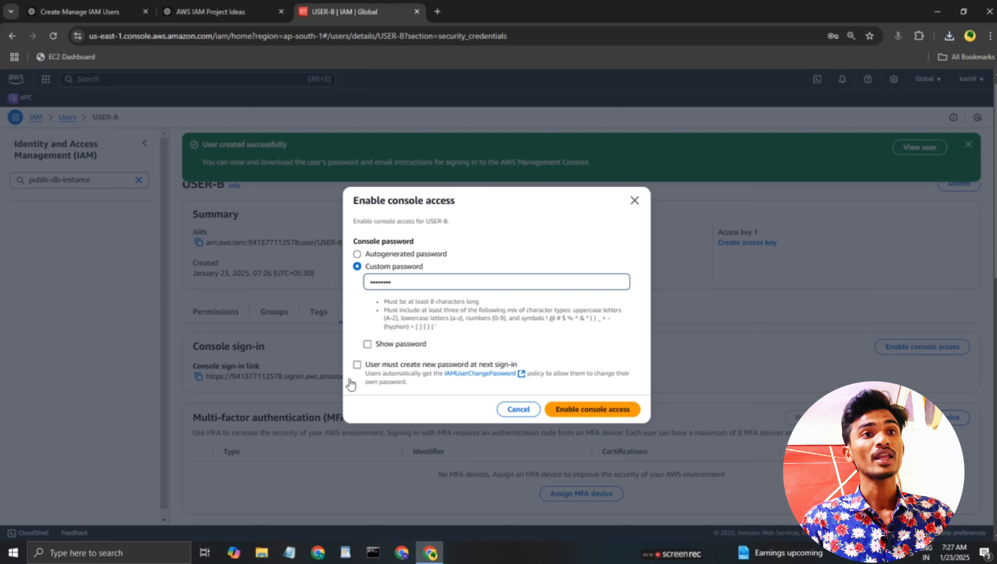
left_click(402, 347)
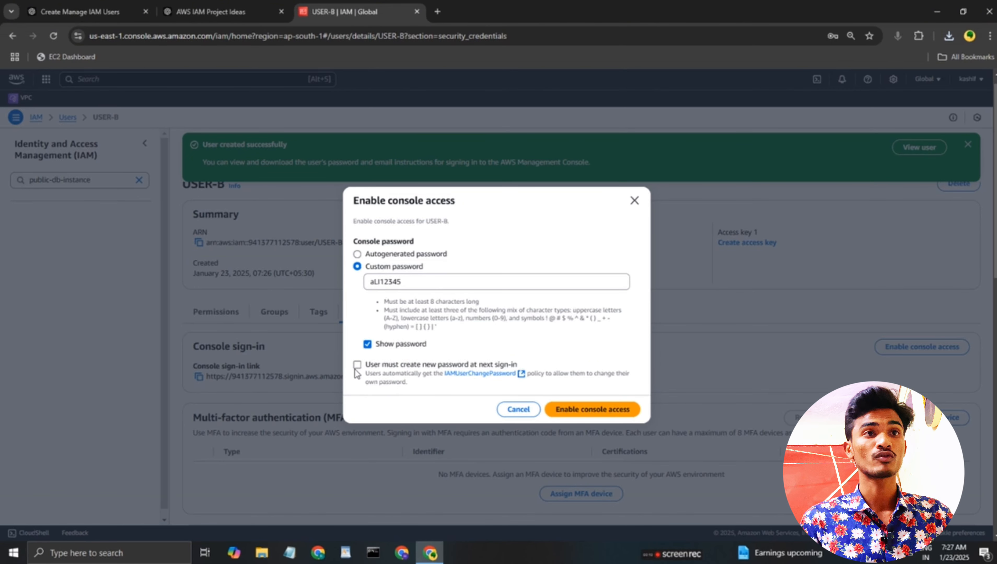
left_click(357, 364)
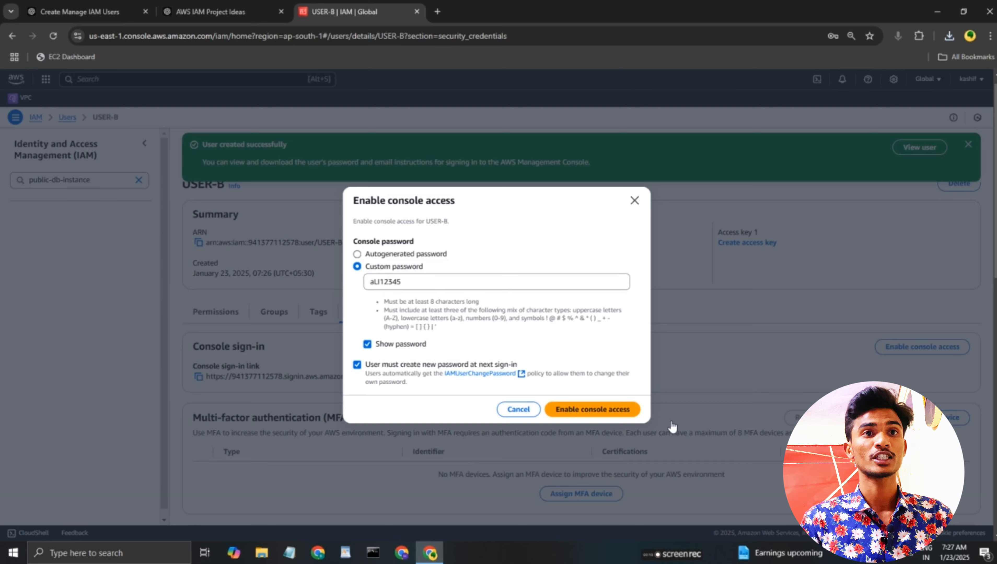
left_click(592, 409)
left_click(564, 396)
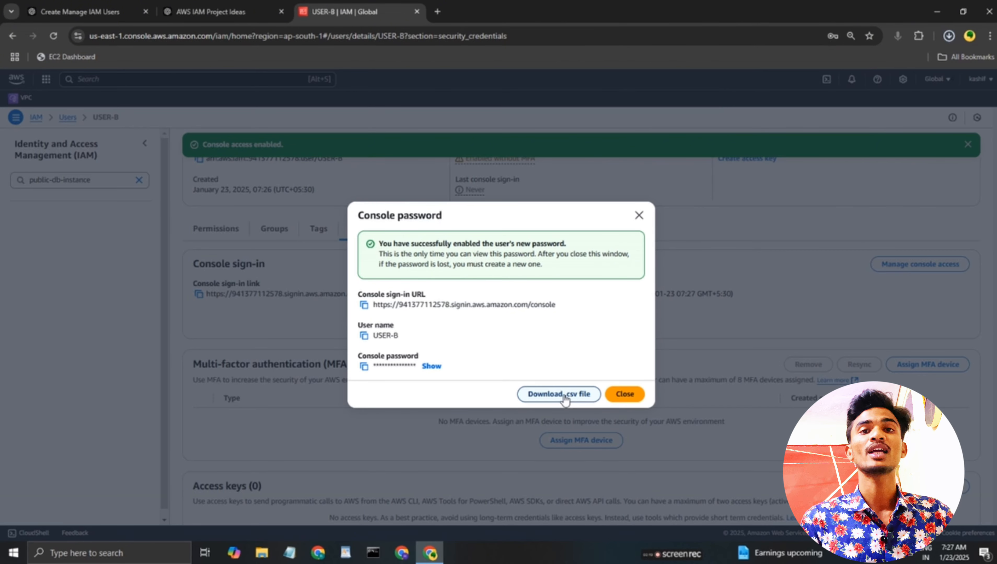
left_click(623, 386)
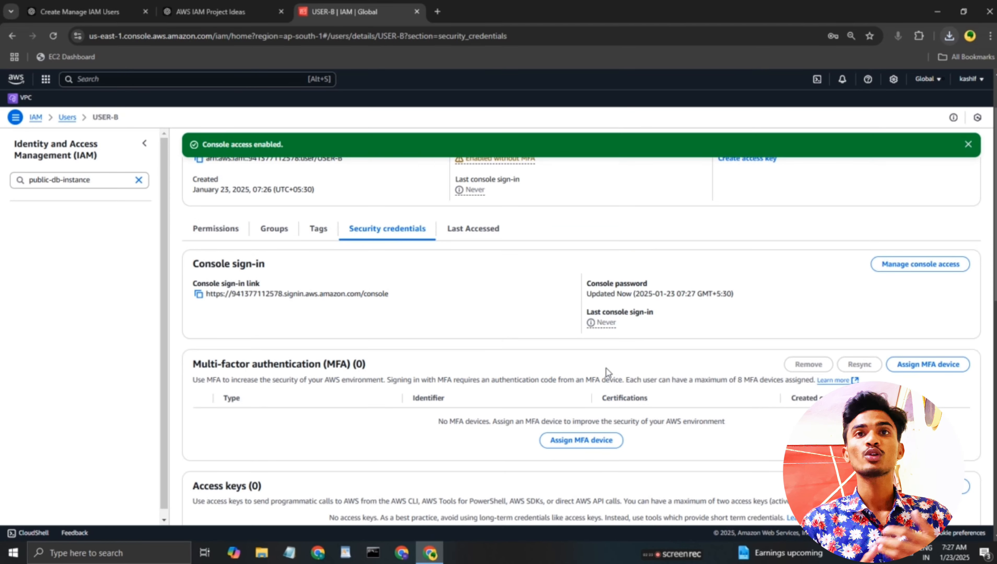
Step: Dismiss the success notice and sign the root account out from the account menu
left_click(967, 144)
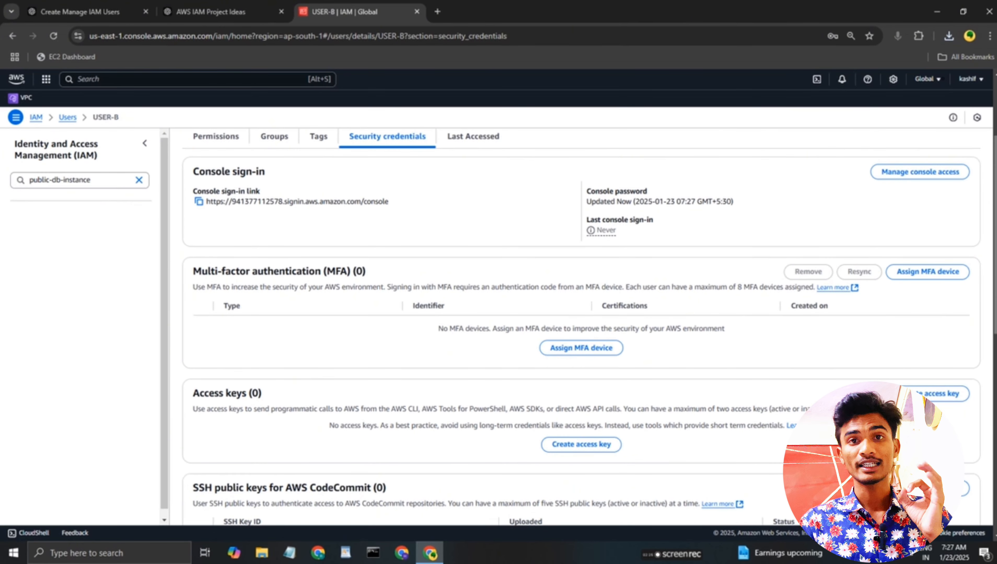
scroll(581, 316, "up", 3)
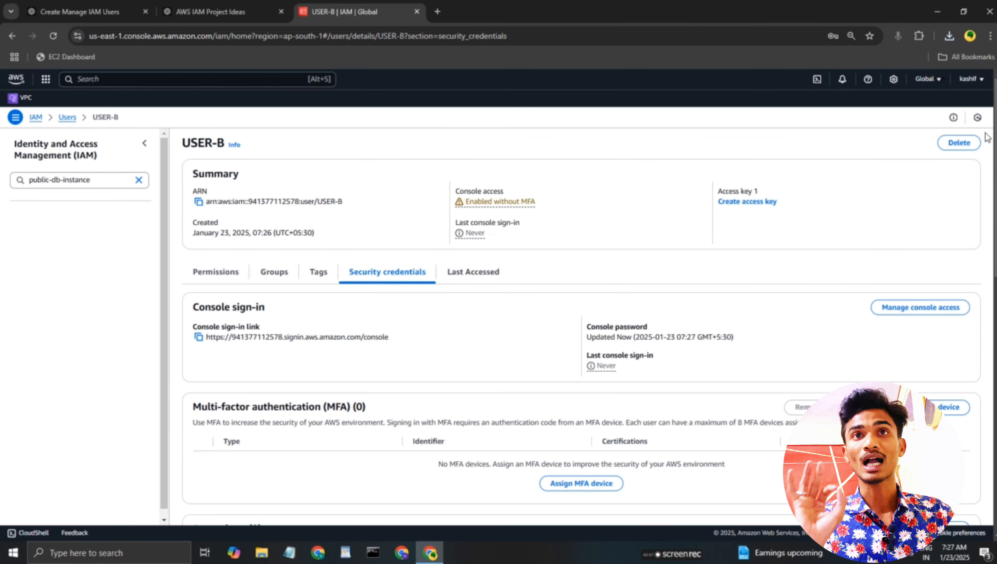
left_click(968, 79)
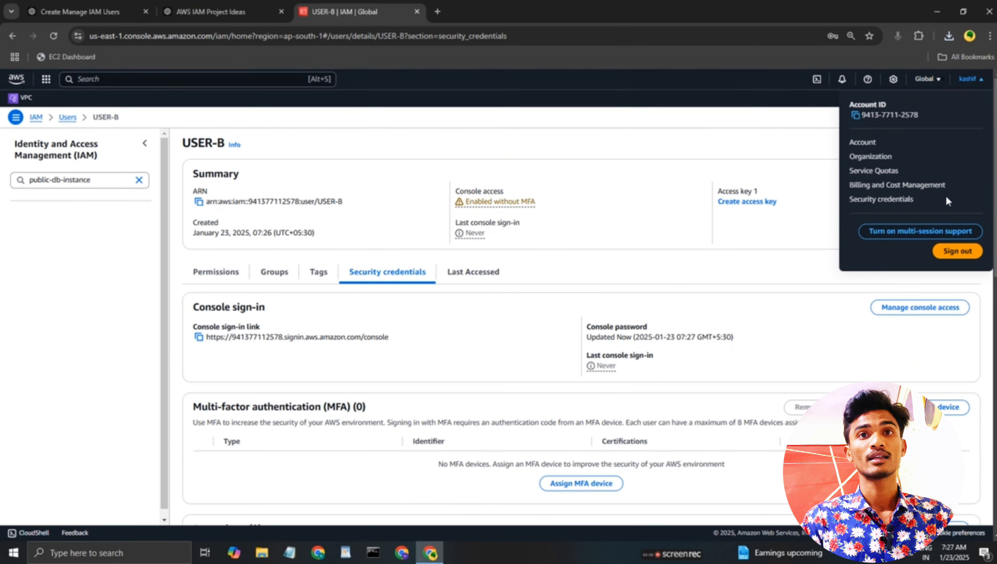
left_click(952, 255)
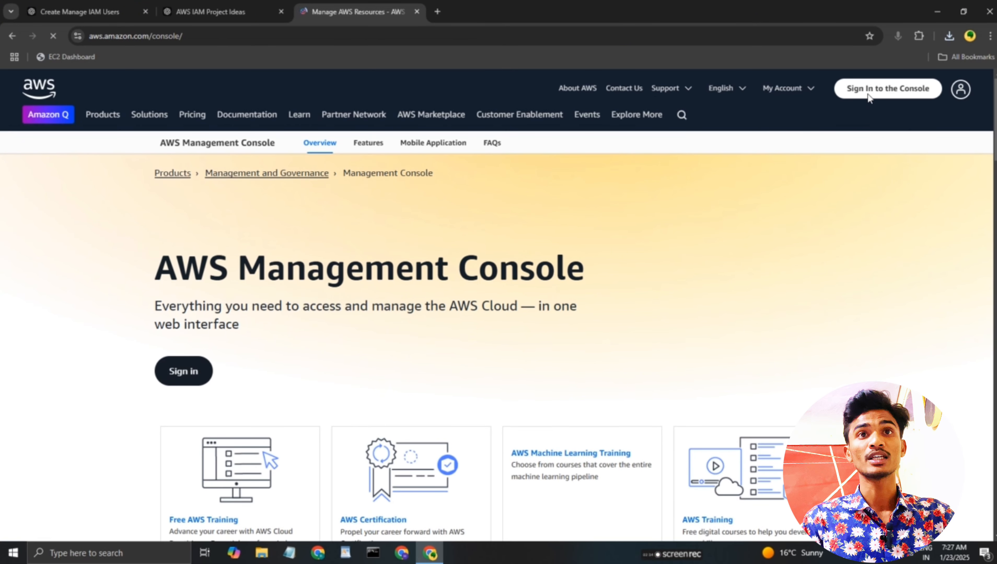
Step: Go to the console sign-in page and fill in the saved account ID
left_click(868, 95)
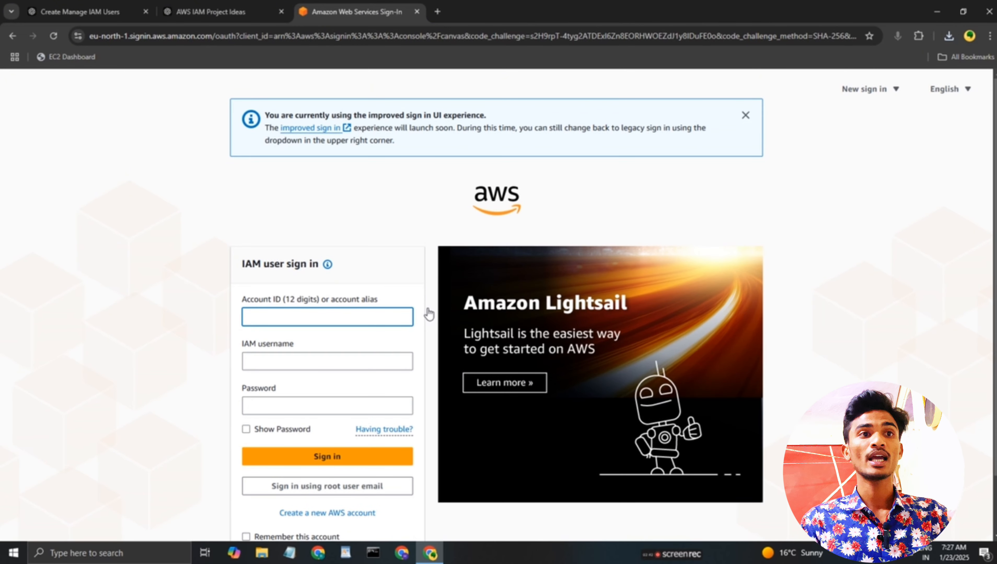
left_click_drag(239, 264, 322, 264)
left_click(271, 312)
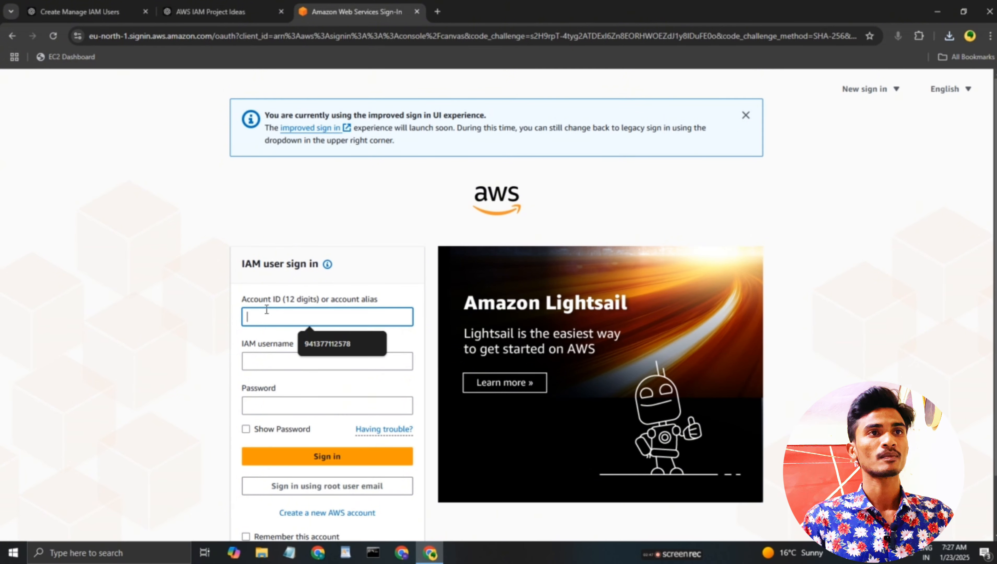
left_click(352, 342)
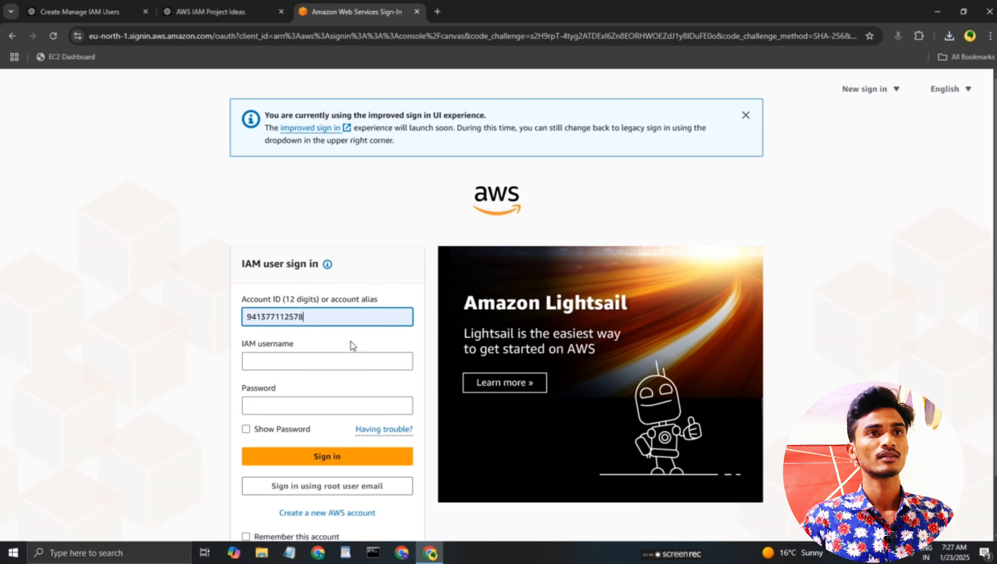
left_click(312, 362)
Step: Copy USER-A's user name from the downloaded credentials CSV into the IAM username field
left_click(948, 36)
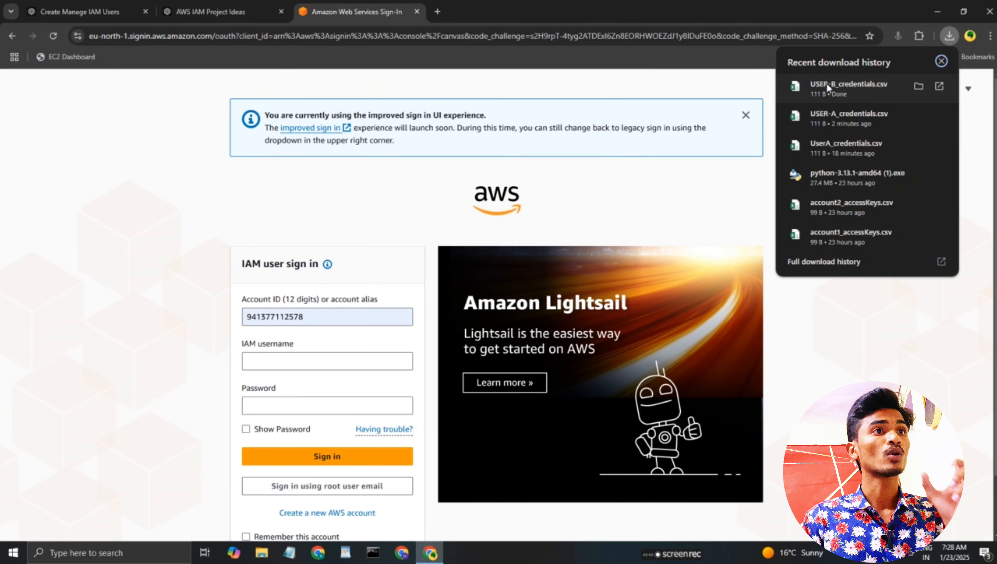
left_click(853, 118)
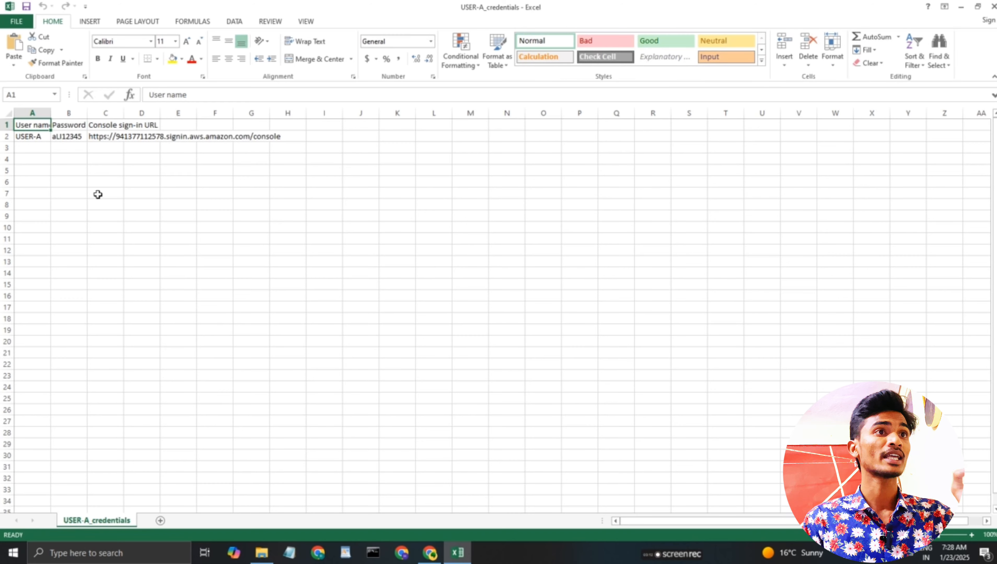
left_click(33, 136)
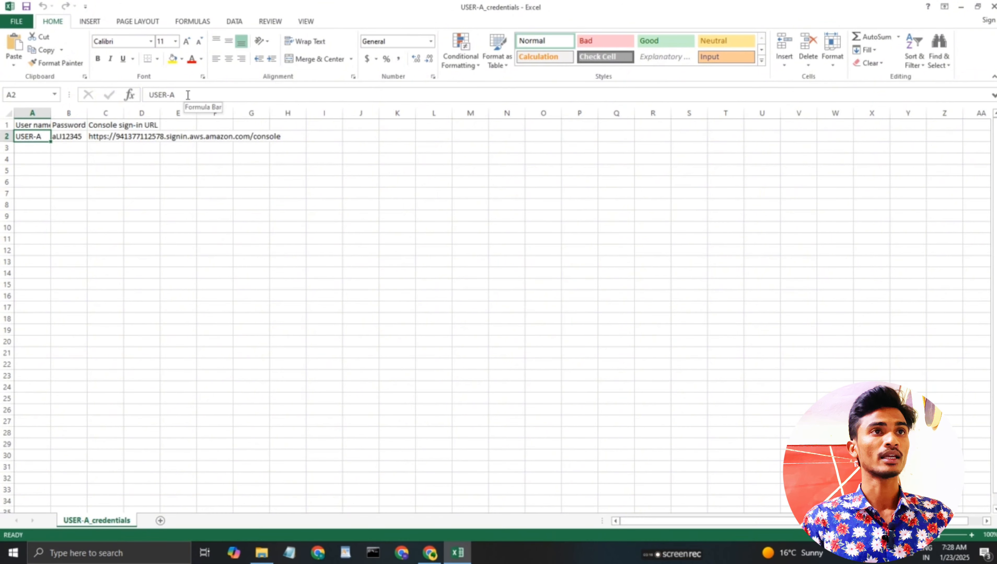
double_click(160, 95)
key("ctrl+c")
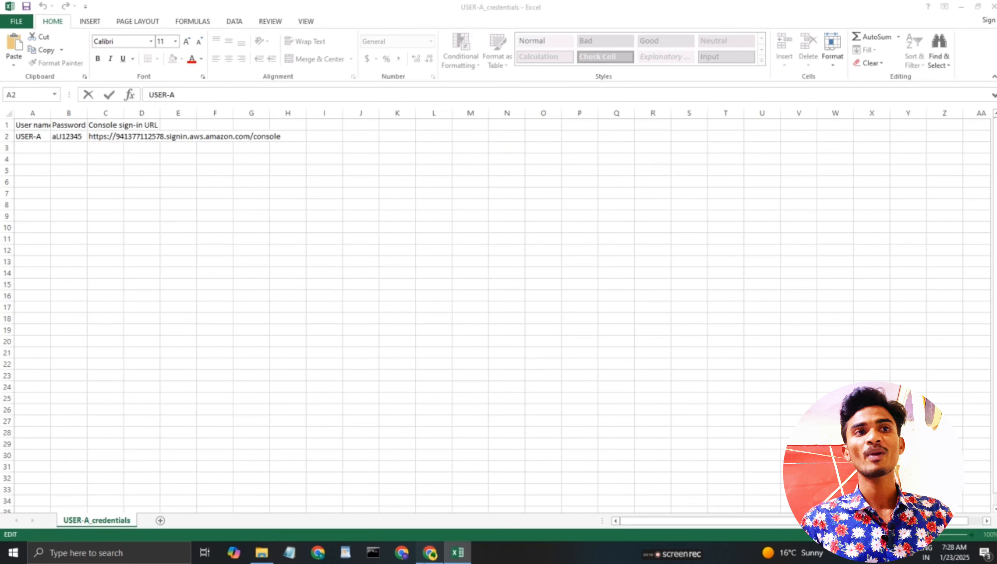
key("alt+Tab")
left_click(292, 360)
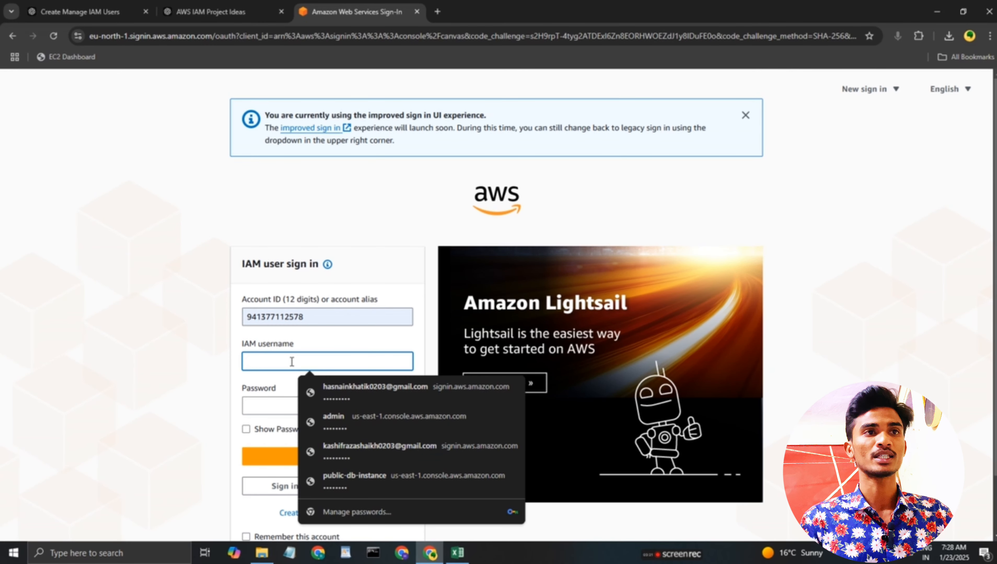
key("ctrl+v")
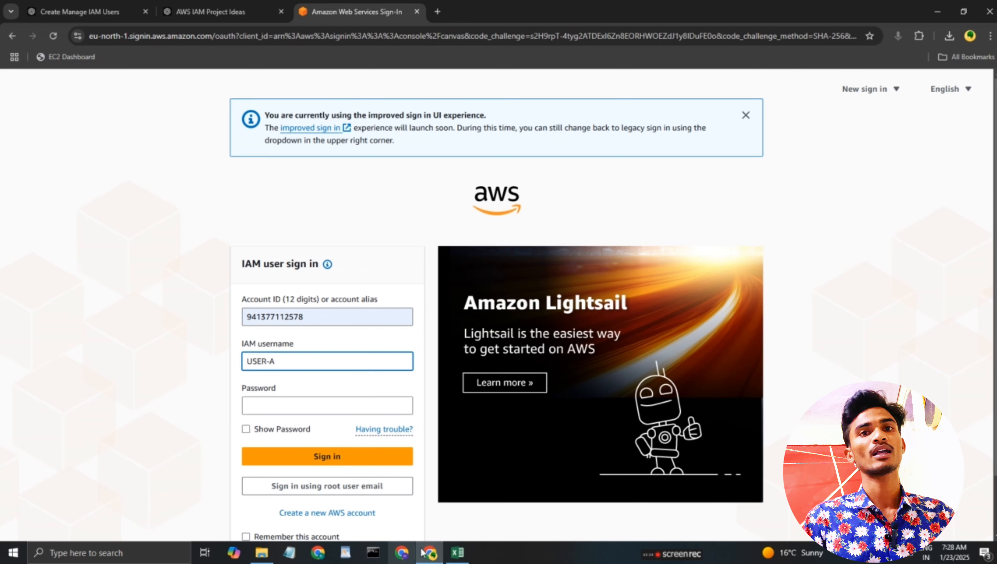
Step: Copy the password from the credentials CSV into the password field and sign in
key("alt+Tab")
left_click(64, 138)
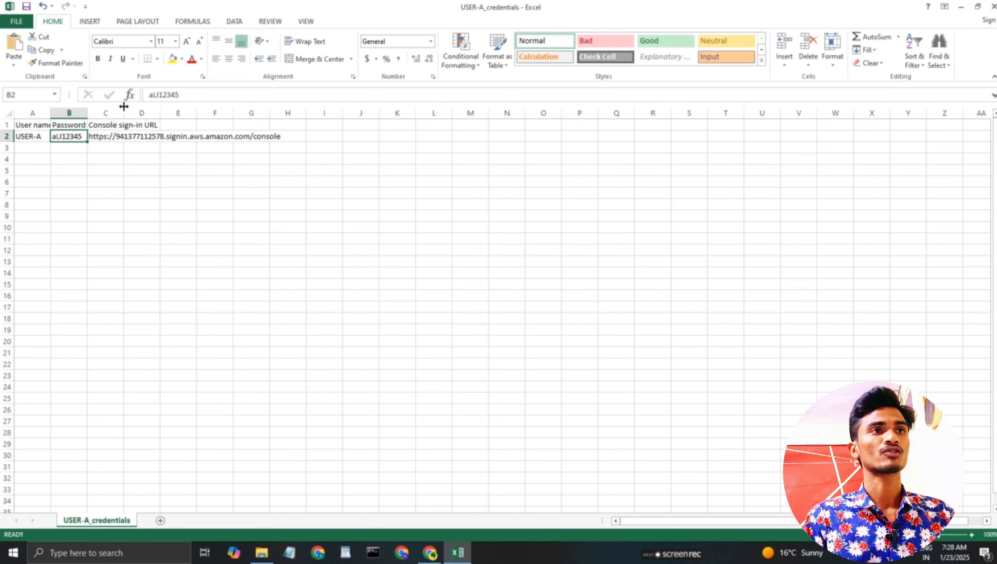
double_click(141, 96)
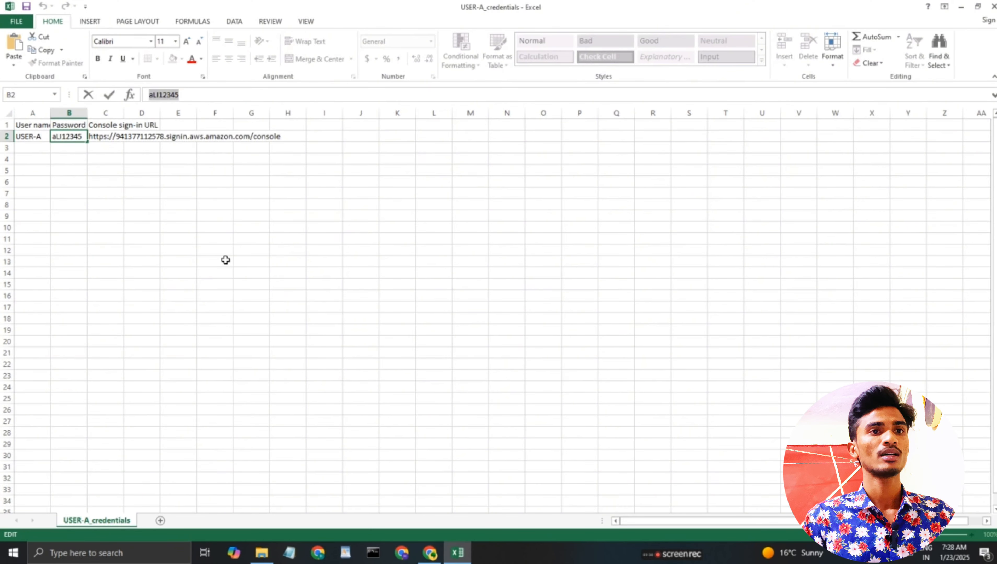
key("alt+Tab")
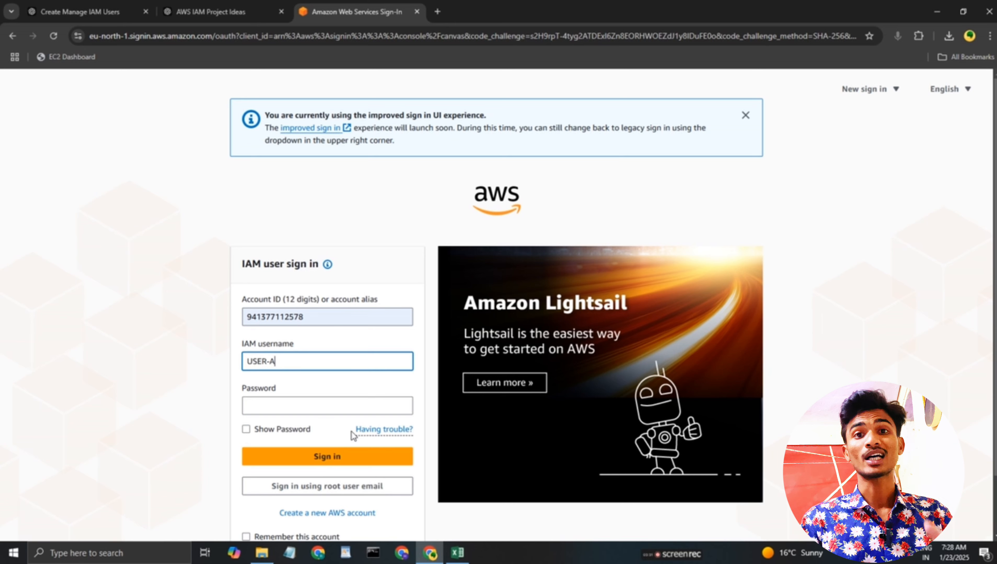
left_click(333, 411)
key("ctrl+v")
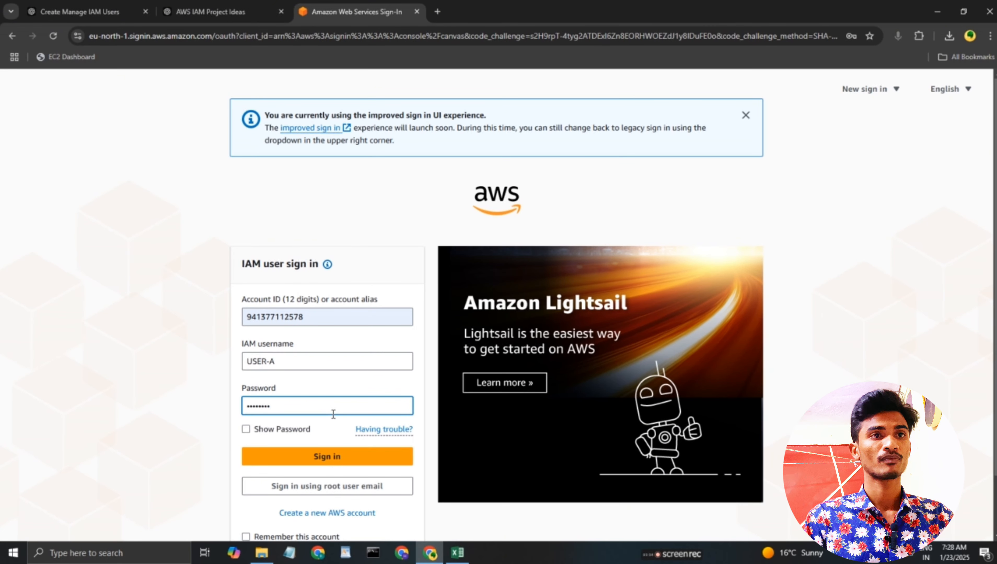
left_click(335, 455)
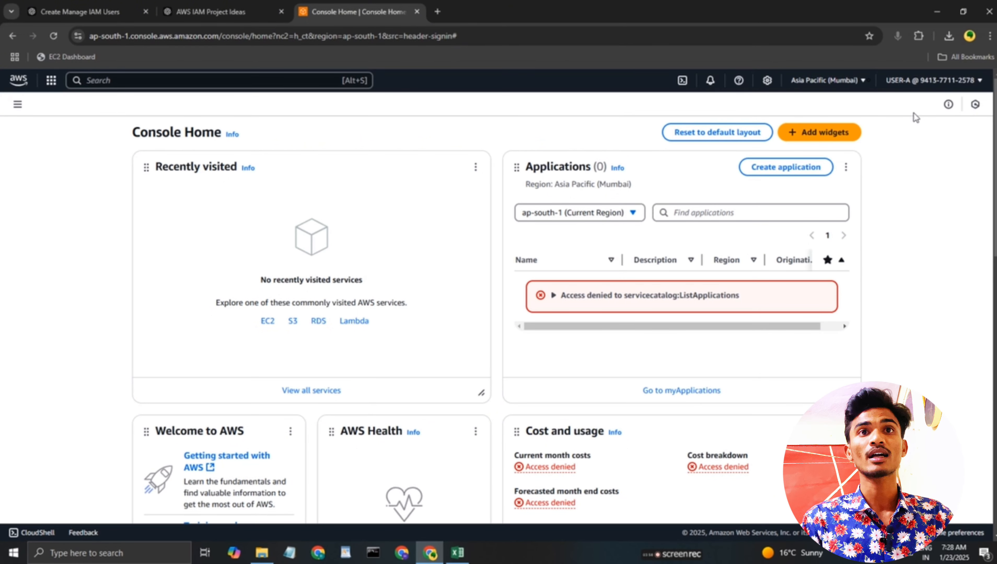
Step: Confirm USER-A is signed in via the account menu, then open EC2 from Recently visited
left_click(932, 80)
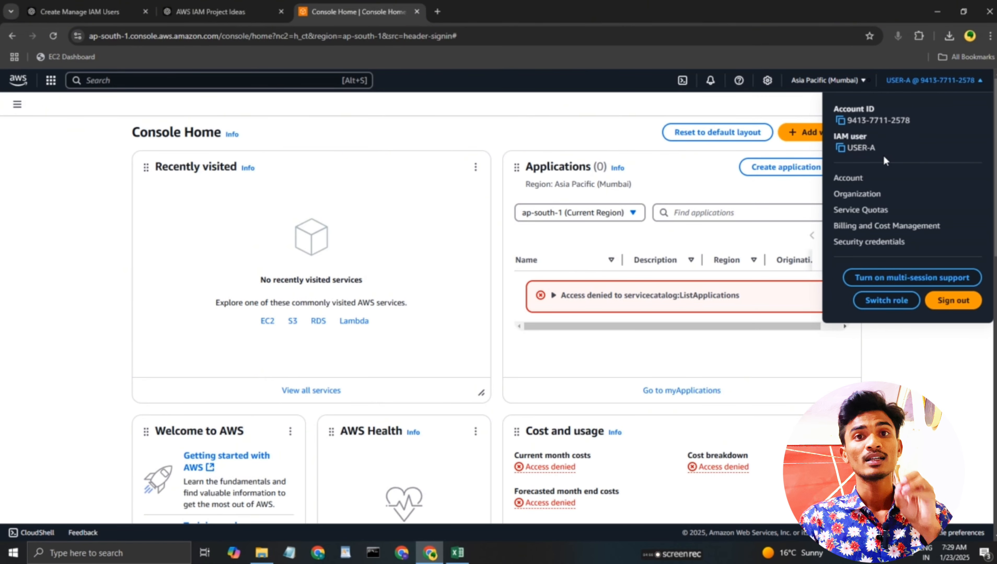
left_click(906, 371)
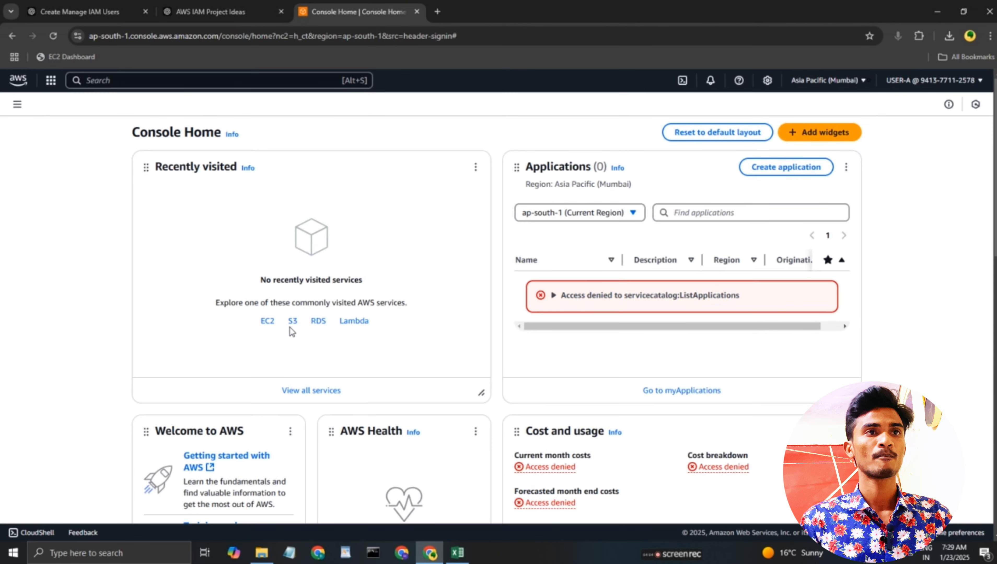
left_click(268, 321)
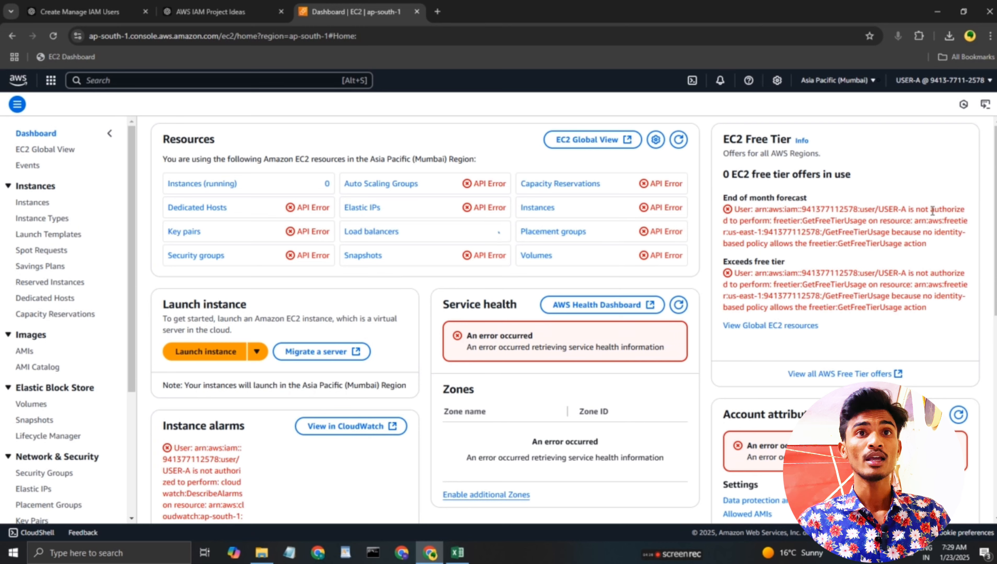
Step: Highlight the forecast access-denied and 'Exceeds free tier' error messages
left_click_drag(929, 211, 979, 211)
left_click(976, 213)
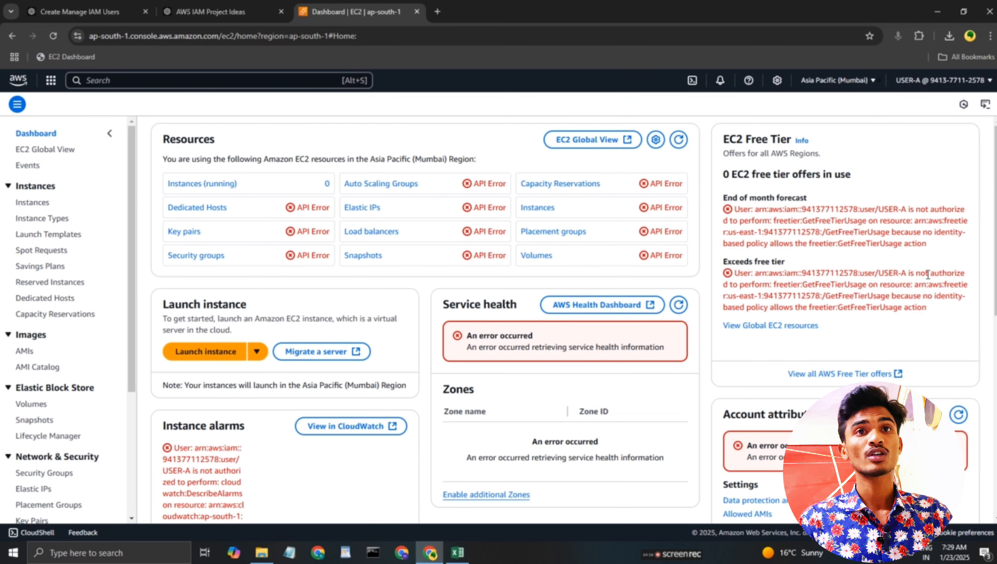
left_click_drag(929, 273, 971, 286)
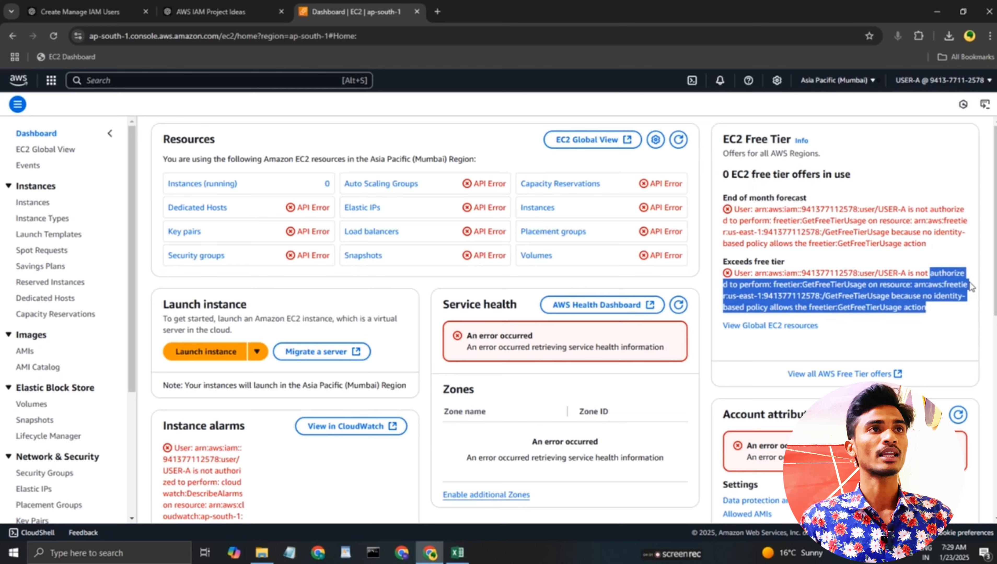
left_click(951, 349)
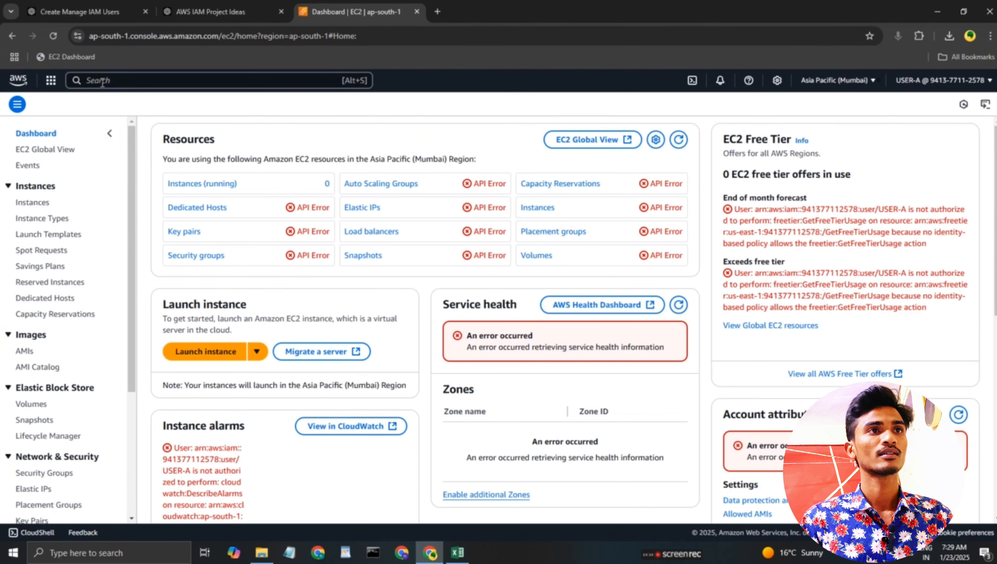
Step: Open the VPC console through the service search, then search for S3
left_click(150, 81)
type("vpc")
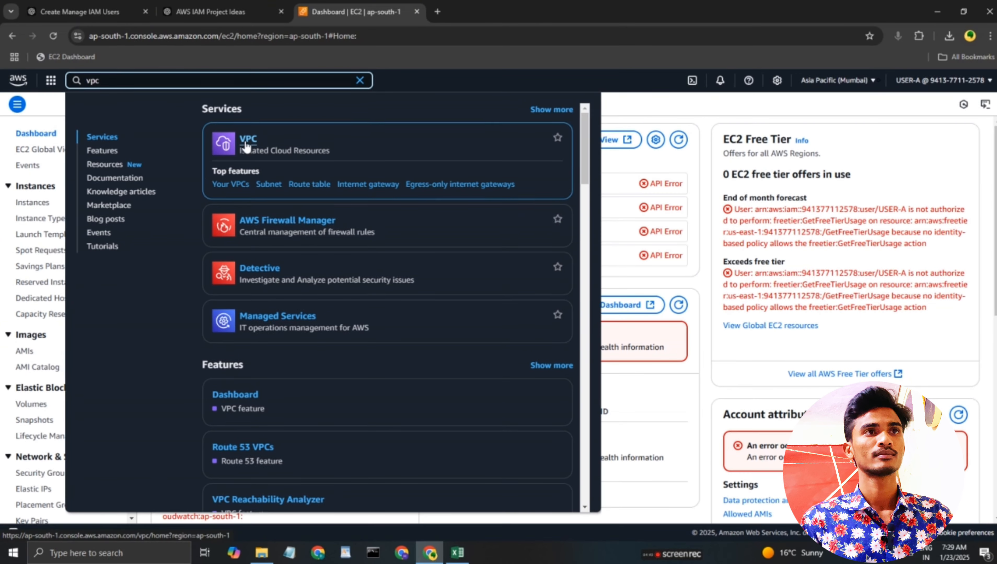
left_click(246, 141)
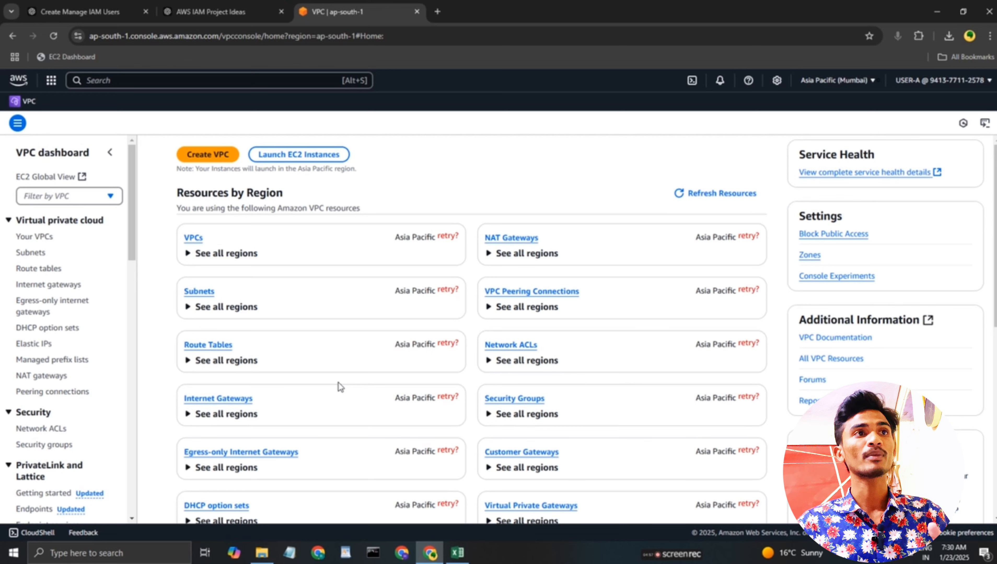
left_click(166, 81)
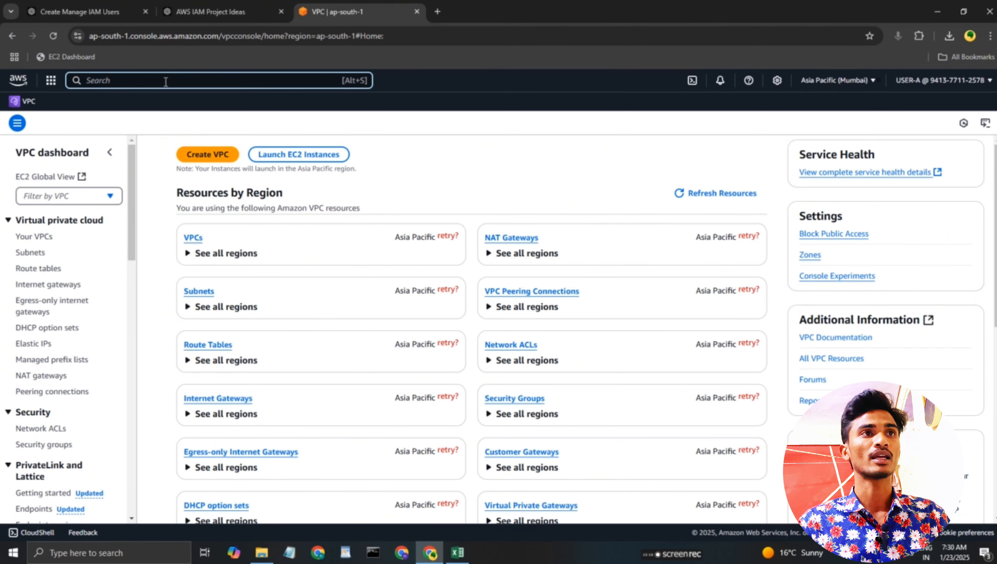
type("S3")
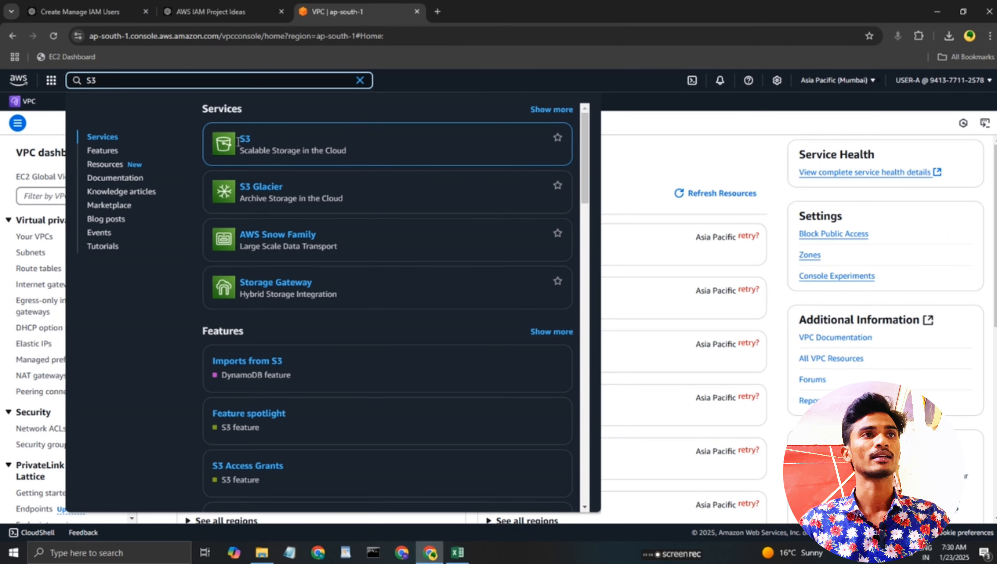
Step: In S3, start a new bucket named kashif-buck… with ACLs enabled
left_click(245, 138)
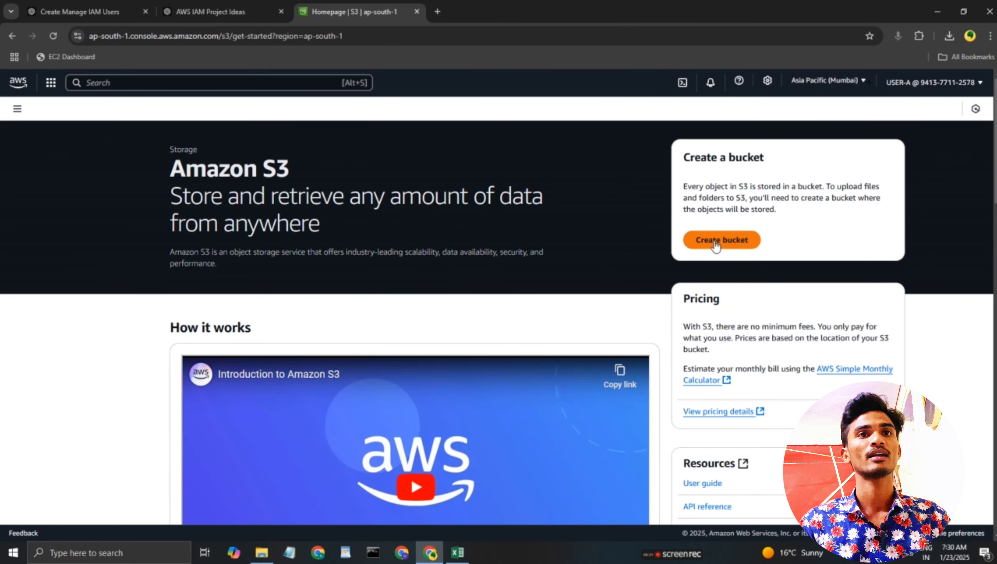
left_click(697, 239)
type("ka")
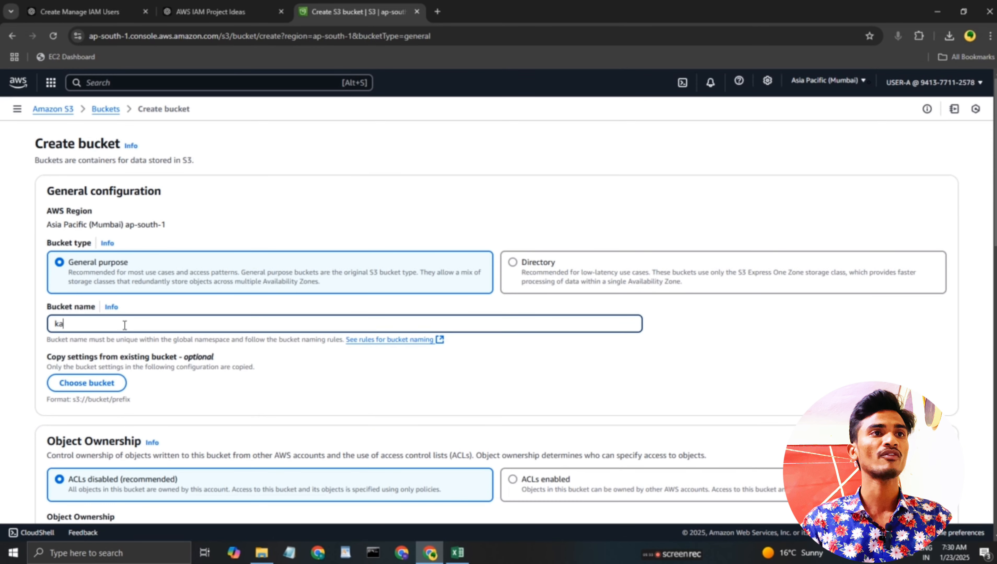
type("shif-bucket")
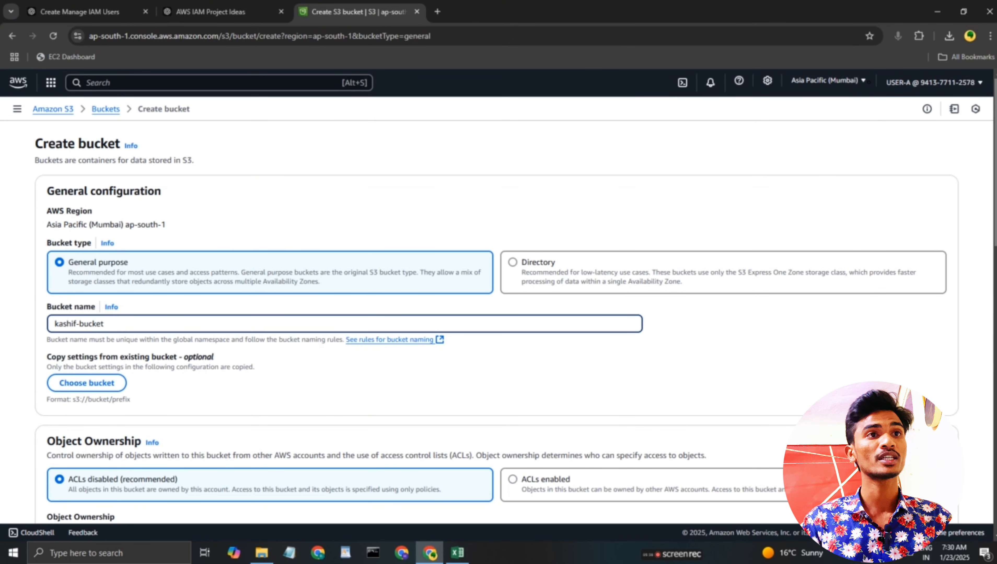
scroll(818, 253, "down", 5)
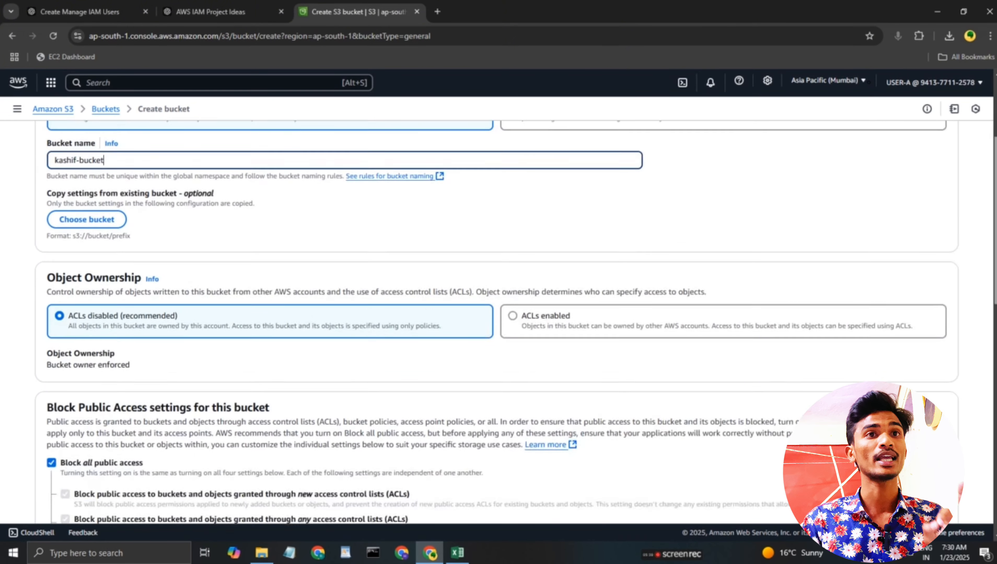
left_click(636, 248)
Step: Unblock all public access, acknowledge it, append 01 to the name, and create kashif-bucket01
scroll(570, 296, "down", 5)
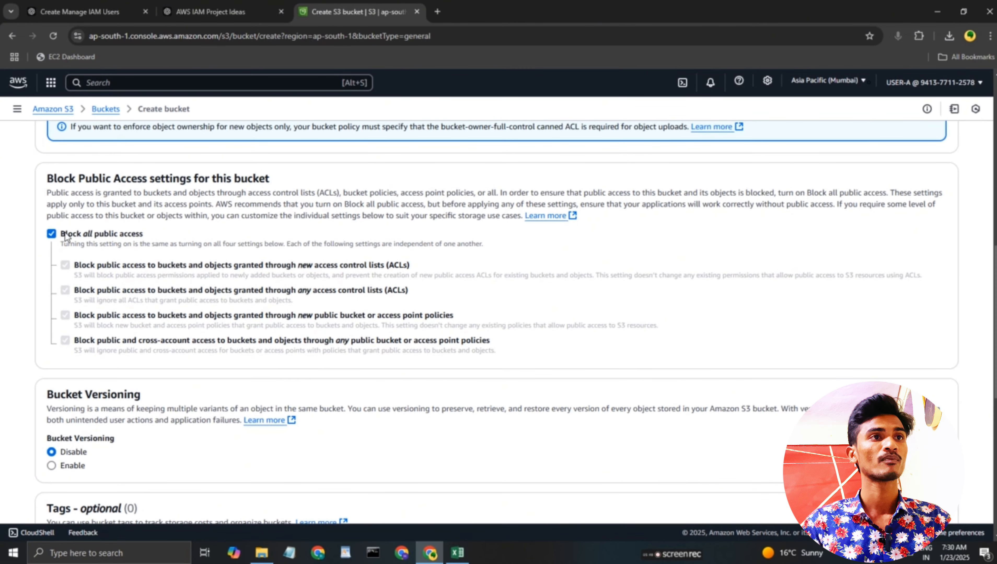
left_click(65, 236)
left_click(76, 413)
scroll(979, 441, "down", 10)
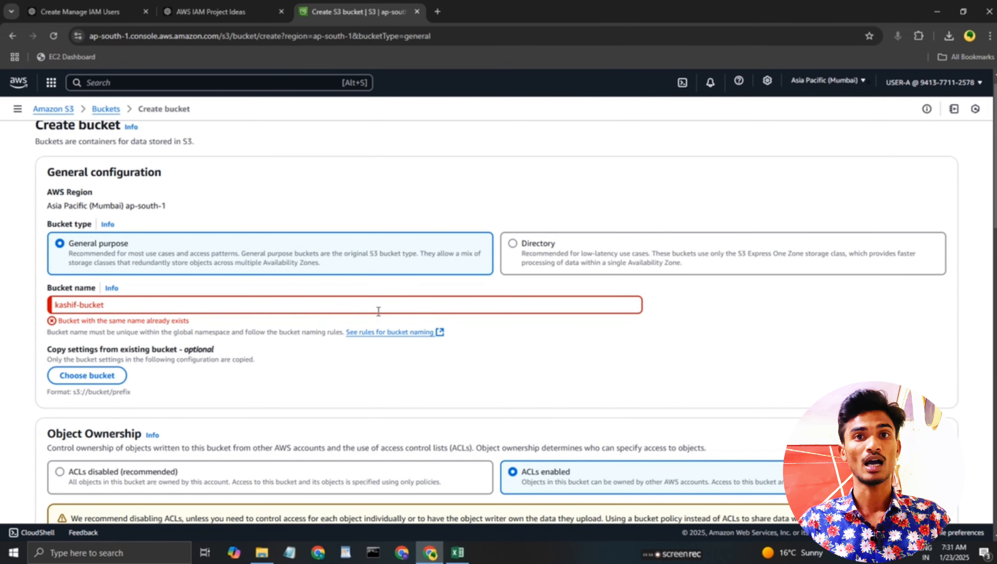
left_click(379, 312)
type("01")
scroll(378, 311, "down", 13)
left_click(920, 481)
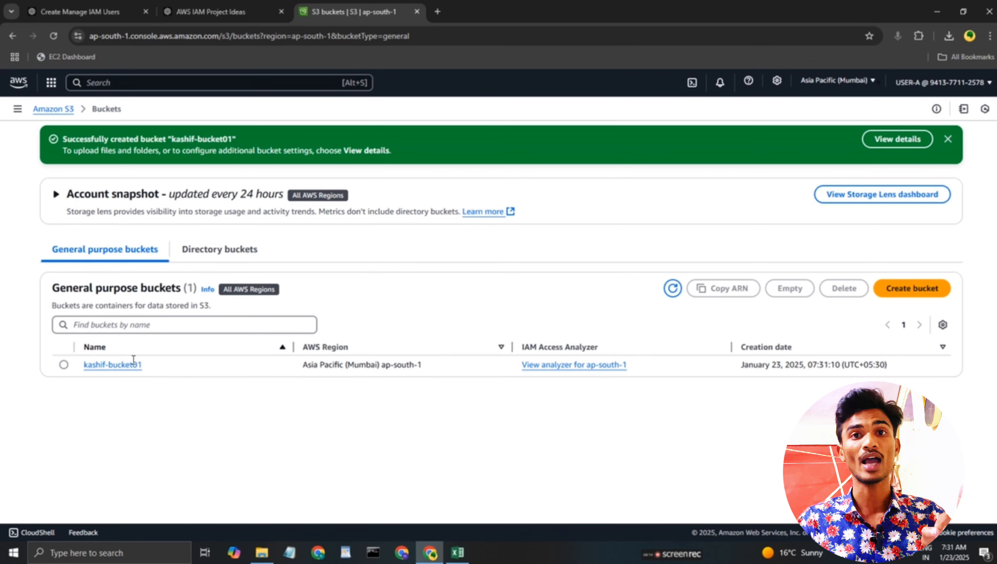
Step: Upload AWS.png into kashif-bucket01 and open the AWS.png.PNG object's details
left_click(121, 365)
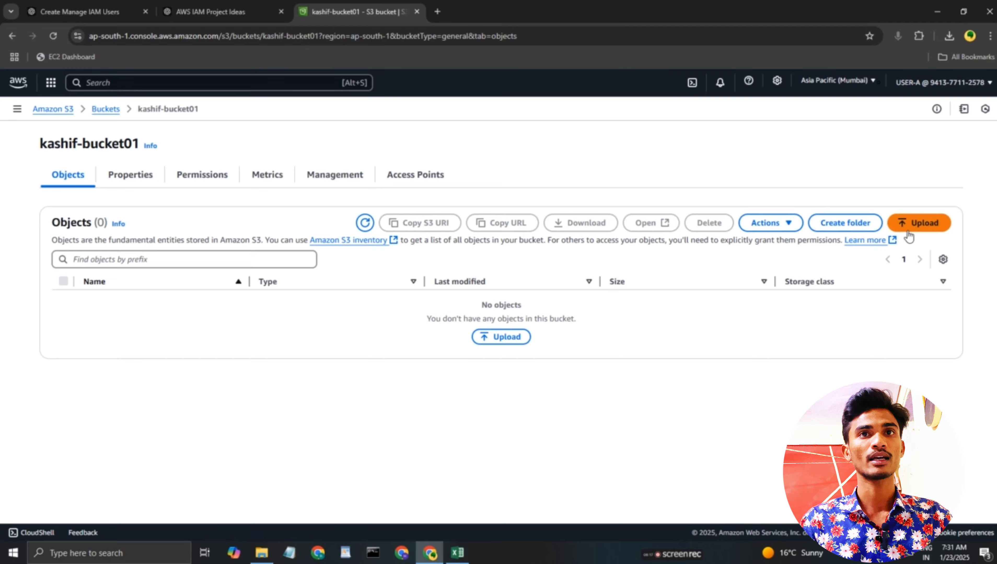
left_click(916, 221)
left_click(859, 243)
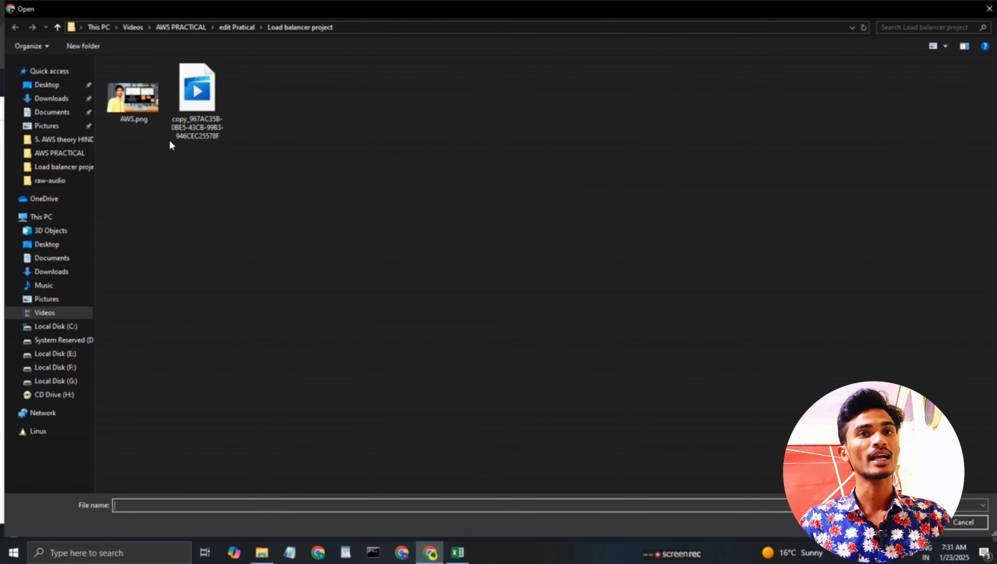
left_click(132, 101)
double_click(136, 102)
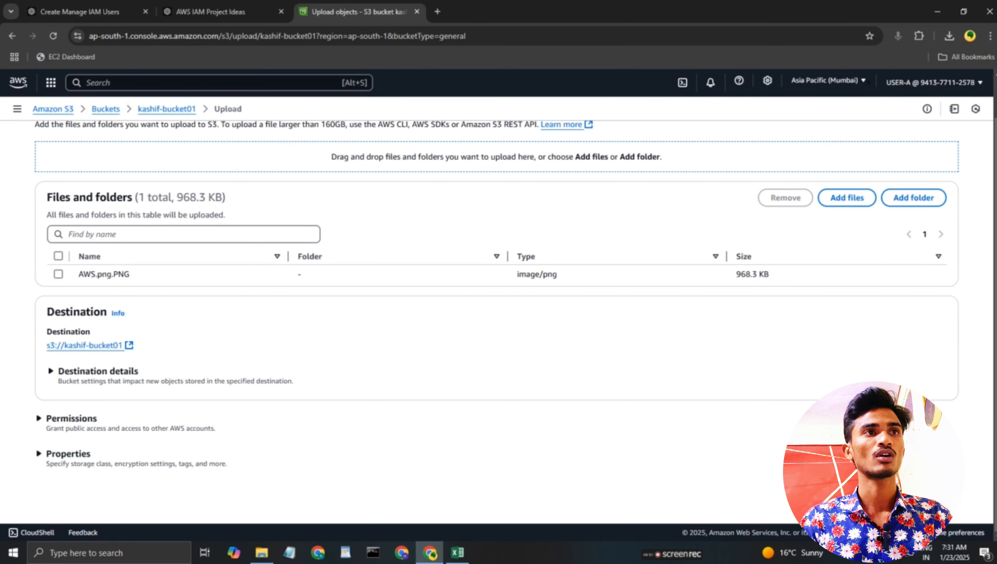
left_click(935, 491)
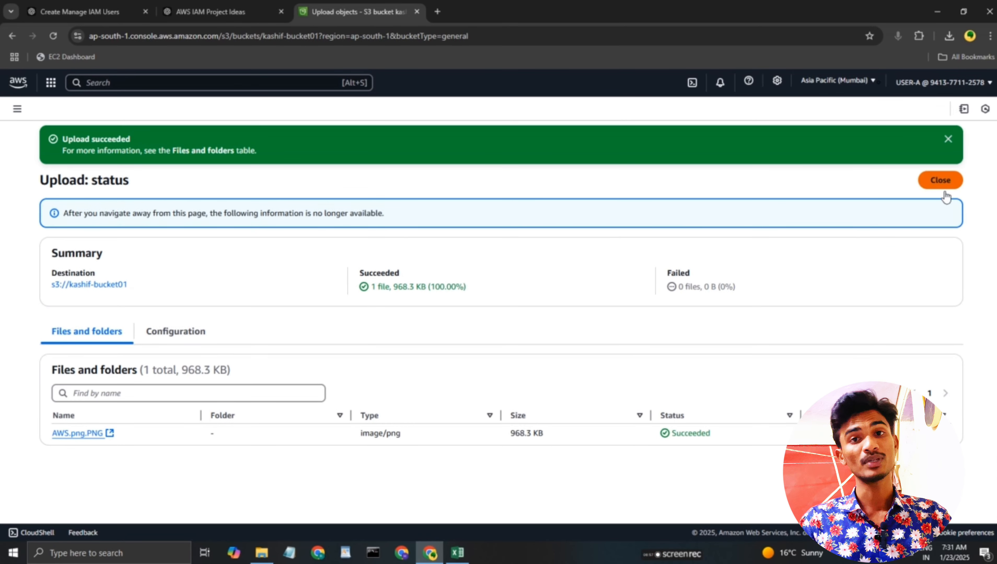
left_click(940, 180)
left_click(132, 298)
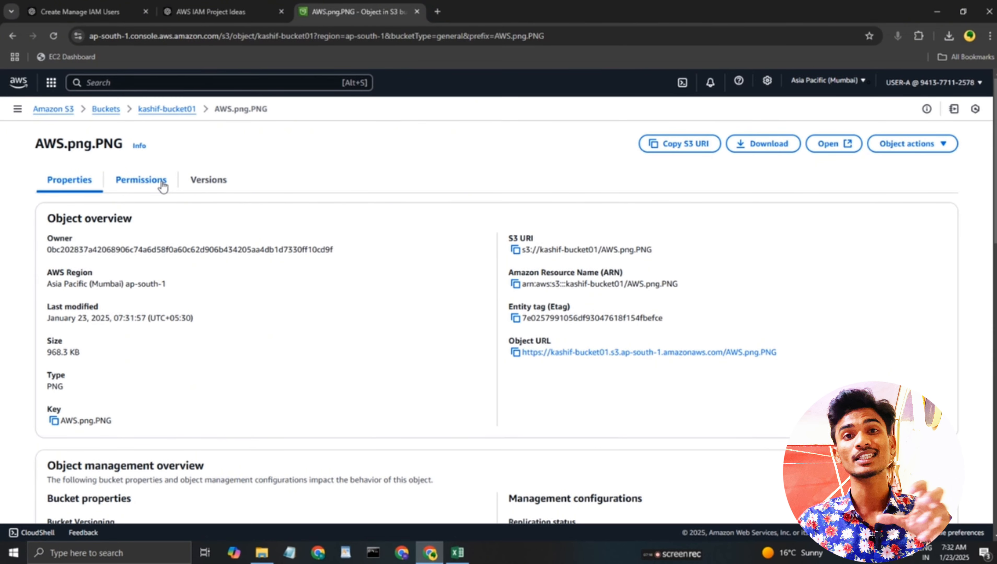
Step: Give Everyone read access to AWS.png.PNG and its ACL, save, and copy the object URL
left_click(162, 184)
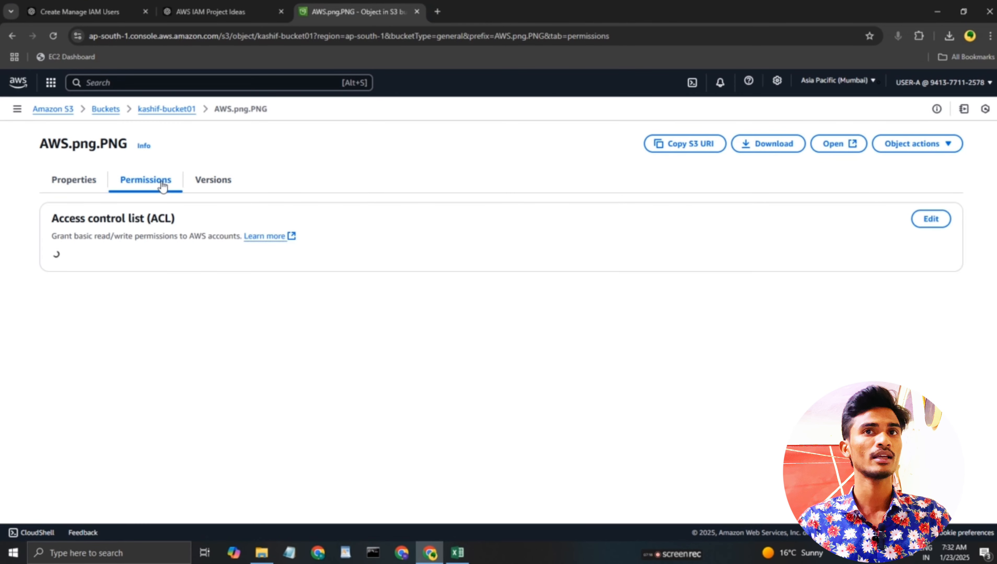
left_click(939, 224)
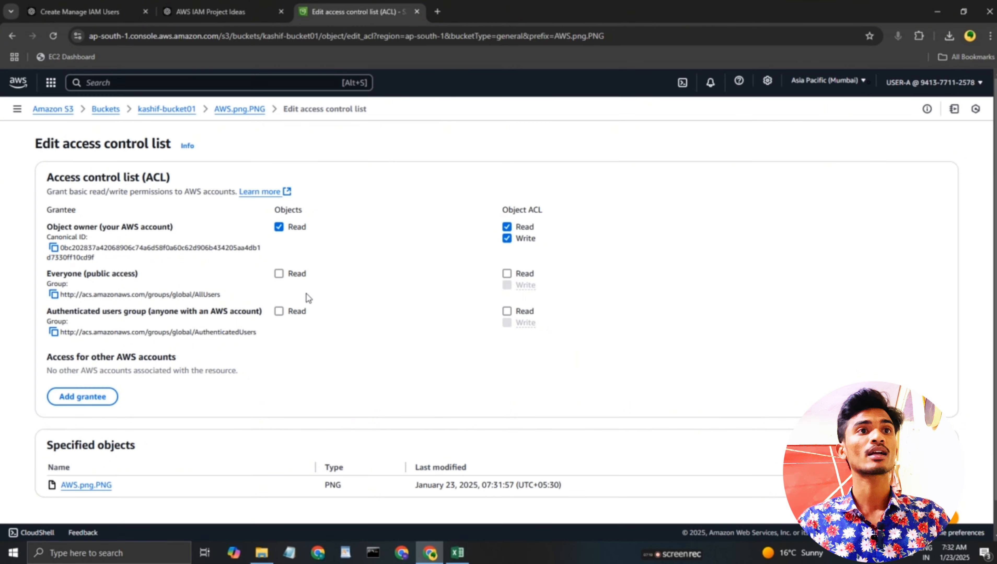
left_click(299, 274)
left_click(508, 276)
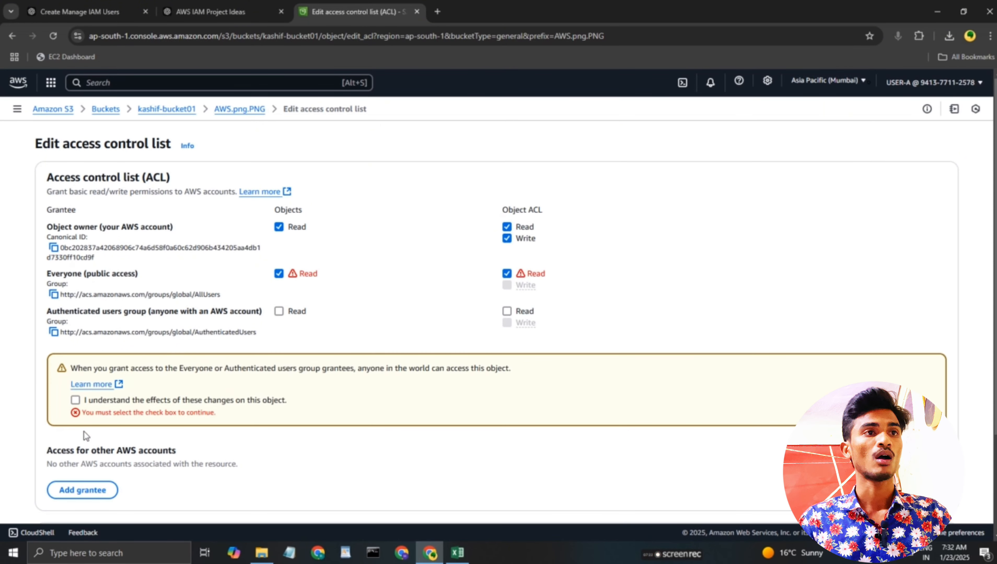
left_click(76, 400)
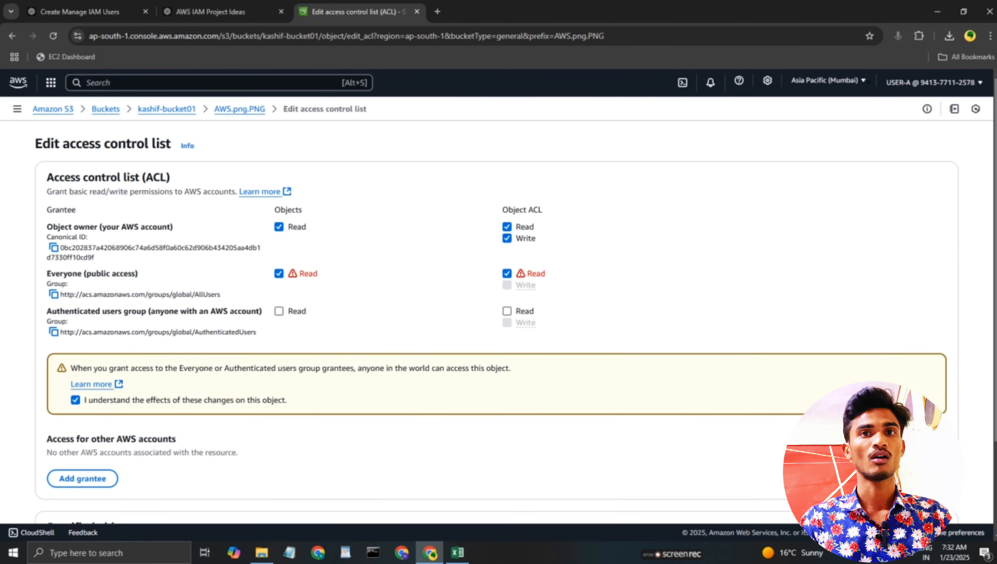
scroll(79, 403, "down", 3)
left_click(922, 485)
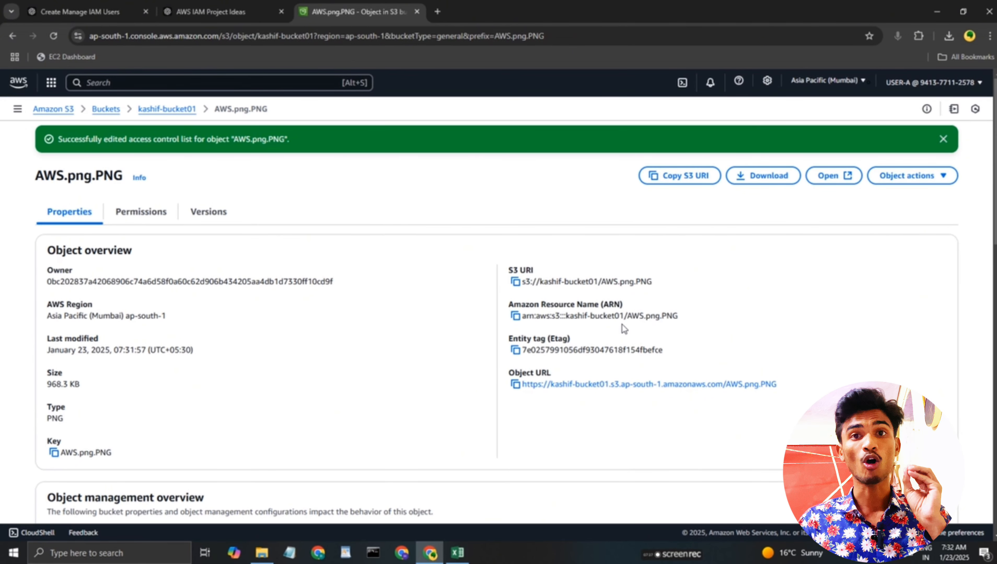
left_click(516, 384)
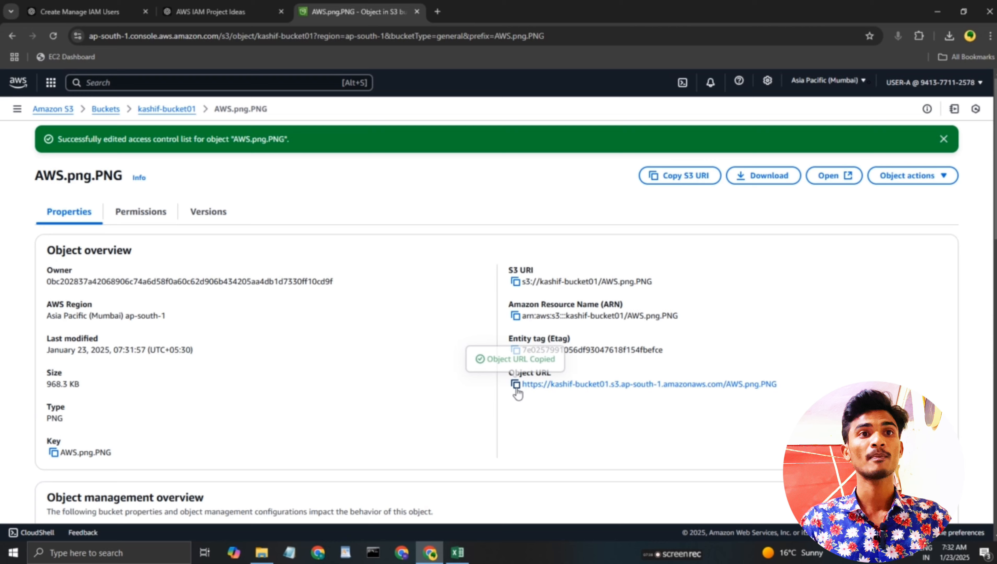
left_click(438, 11)
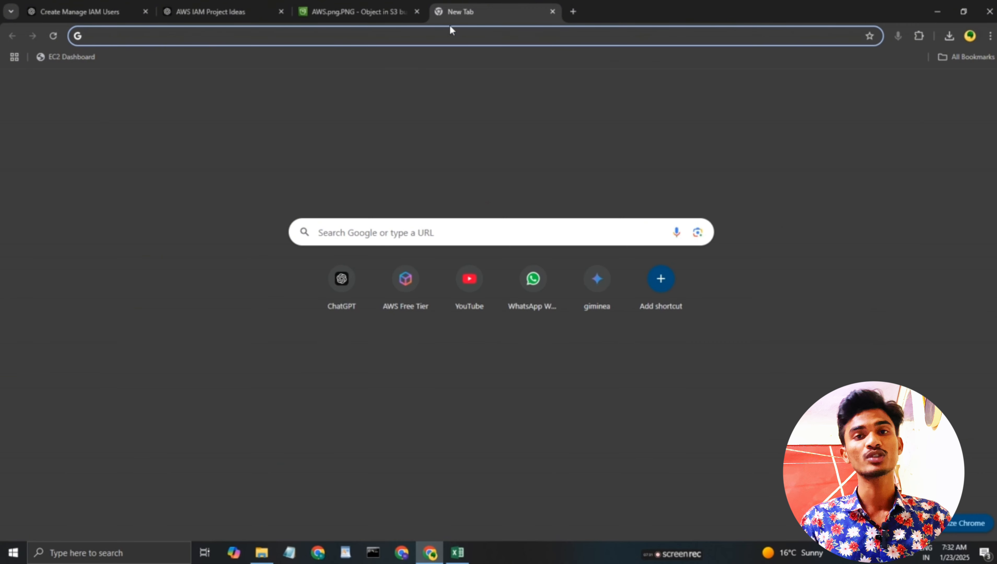
left_click(452, 35)
key("ctrl+v")
key("Return")
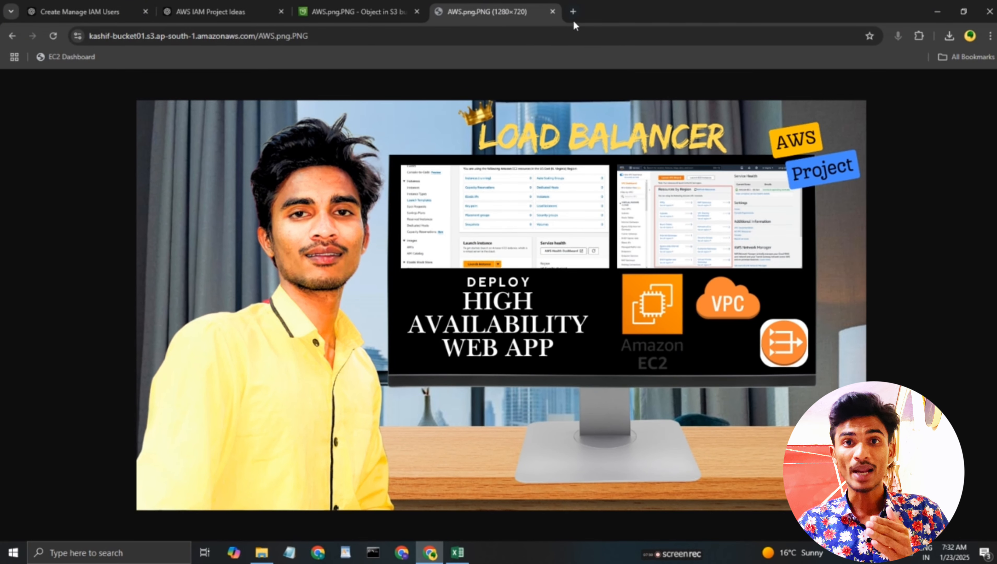
left_click(554, 15)
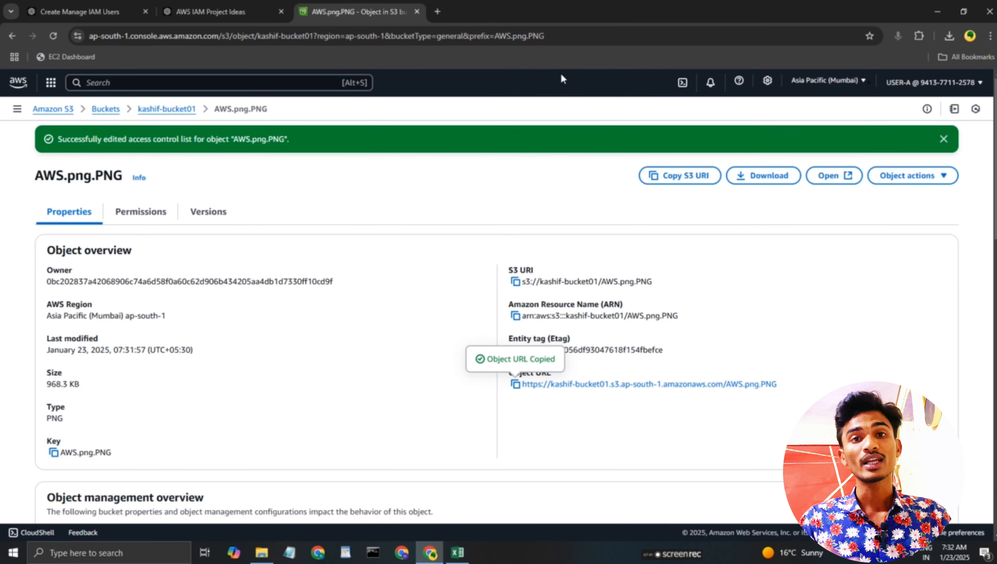
Step: Empty kashif-bucket01 by confirming with 'permanently delete', then return to the buckets list
left_click(111, 109)
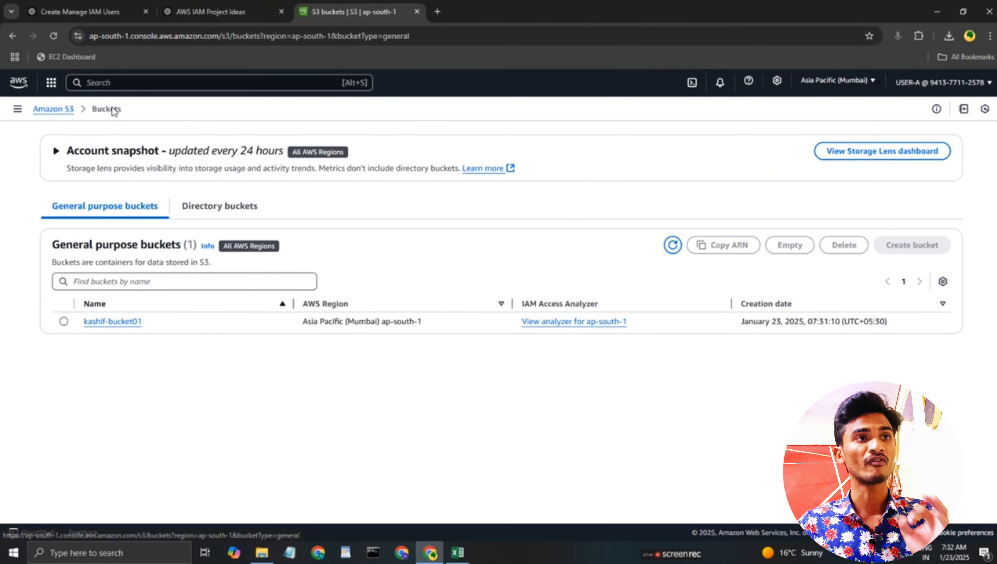
left_click(63, 321)
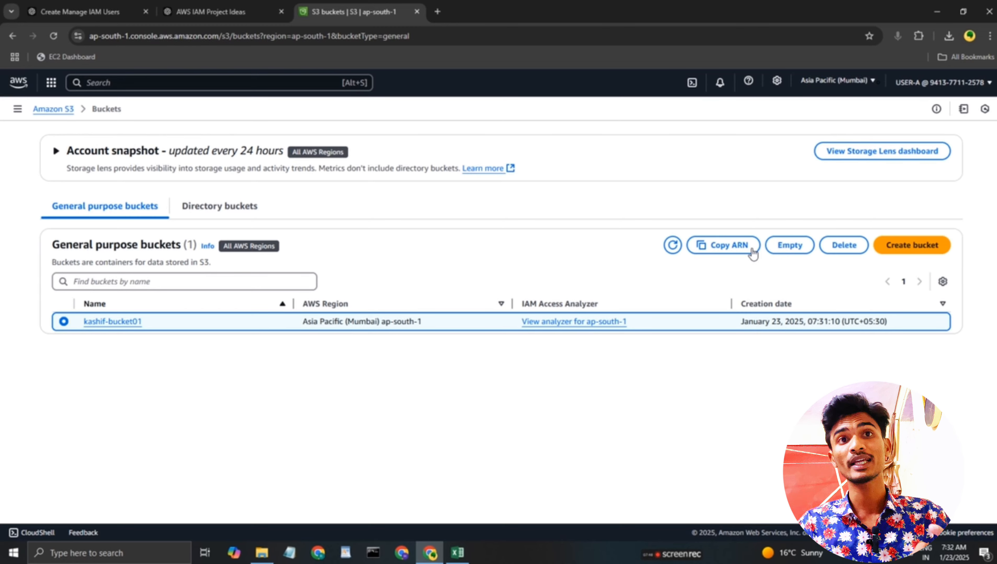
left_click(789, 245)
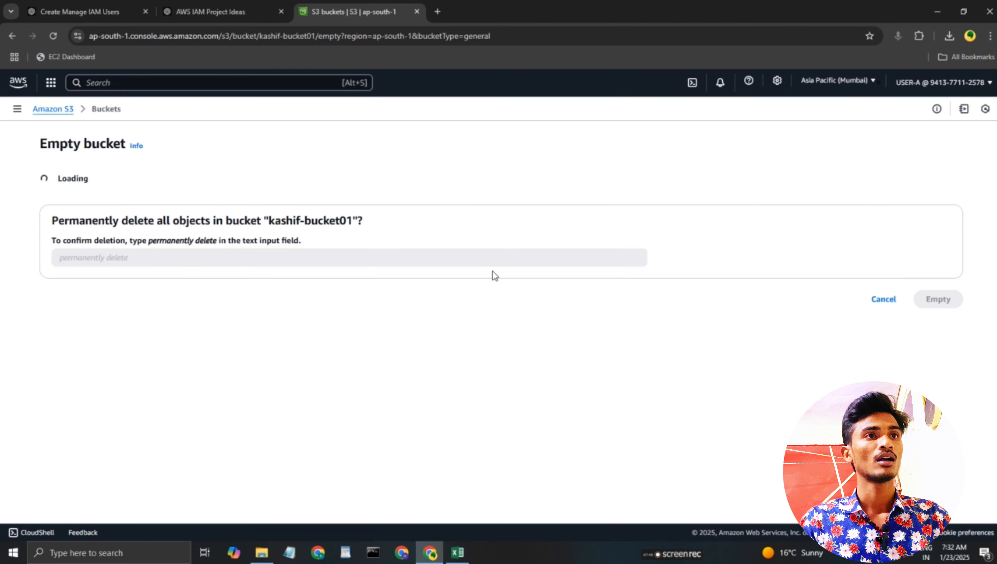
left_click_drag(149, 323, 214, 325)
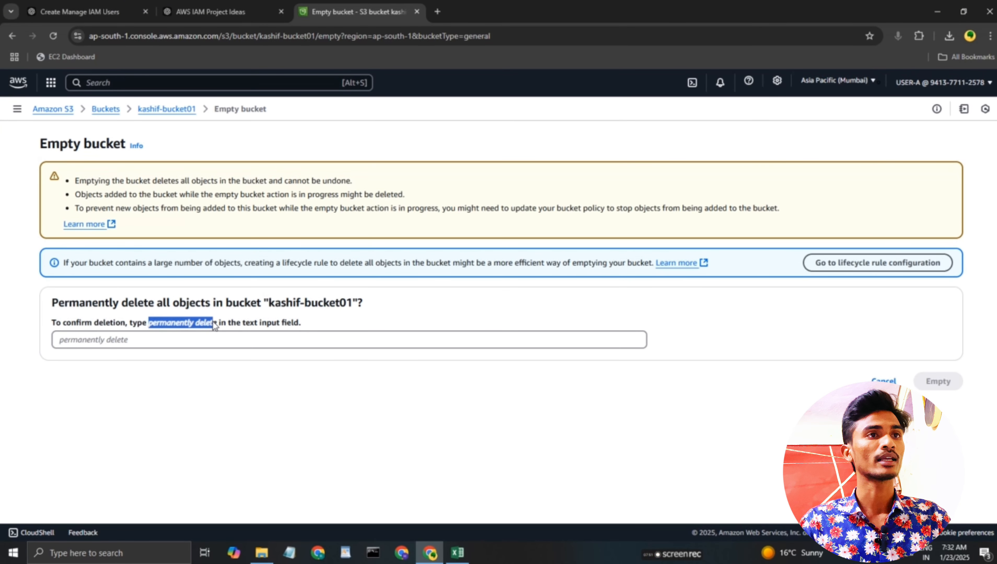
left_click(214, 340)
key("ctrl+v")
left_click(941, 382)
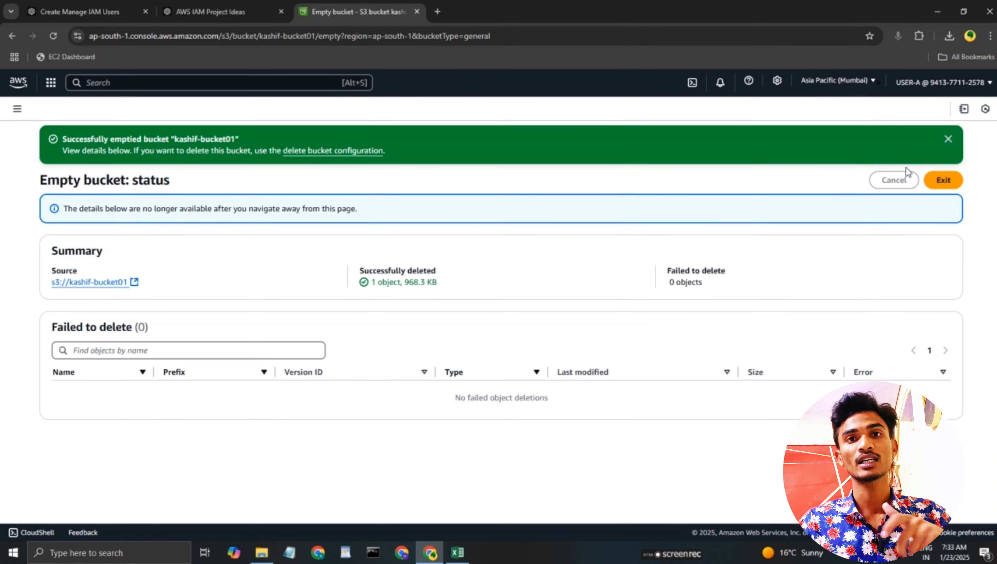
left_click(943, 181)
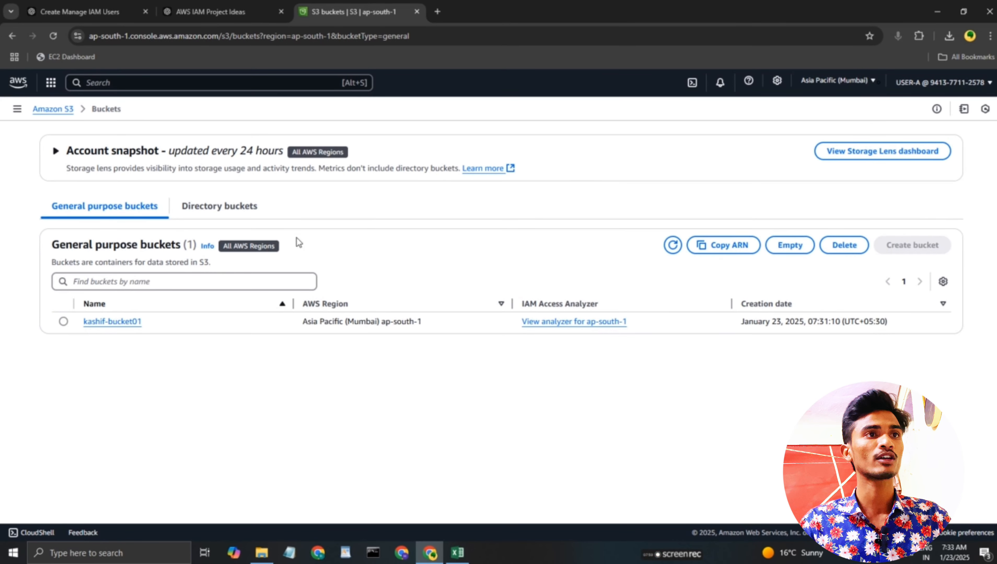
Step: Delete kashif-bucket01, confirming with its pasted bucket name
left_click(63, 321)
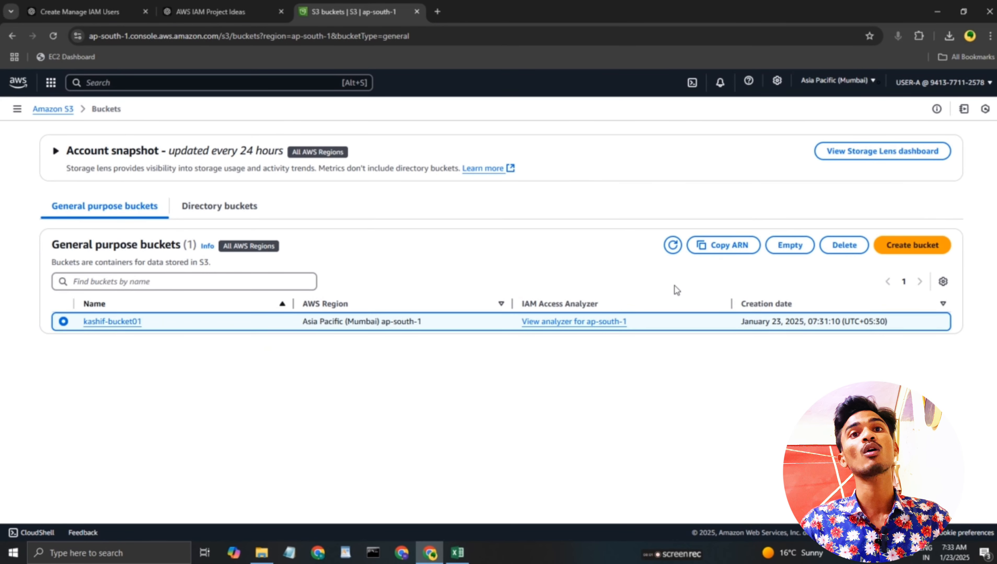
left_click(834, 246)
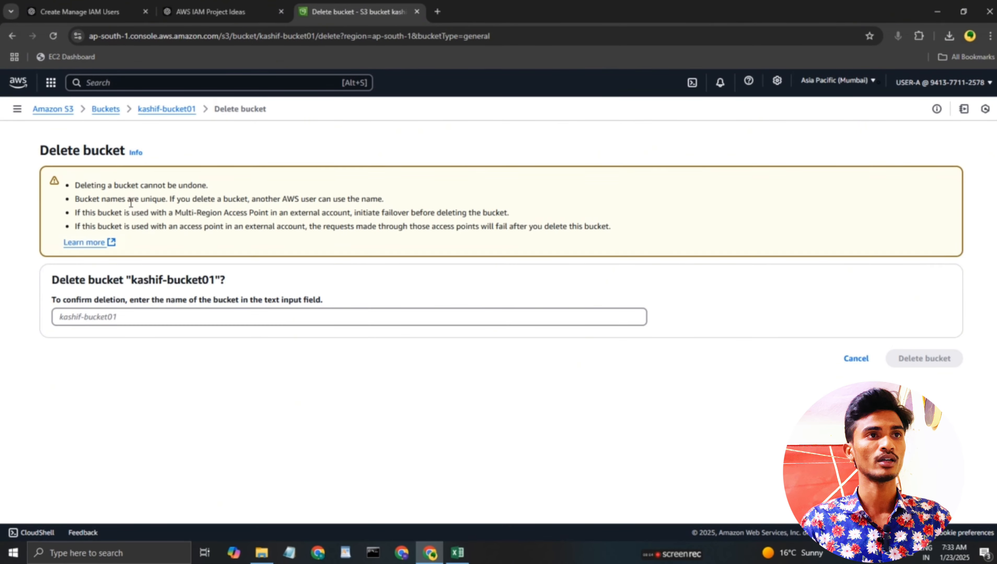
left_click_drag(130, 280, 218, 282)
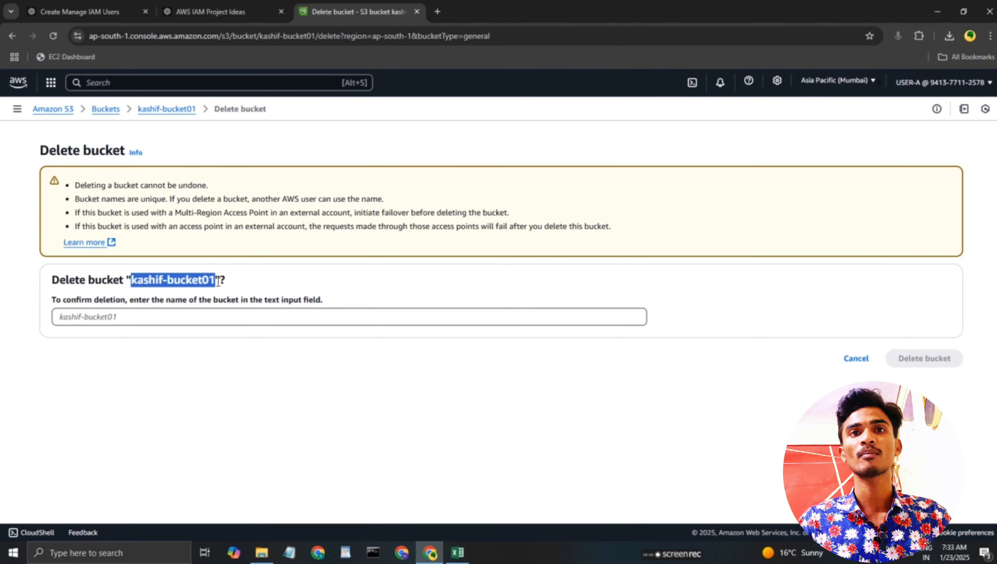
left_click(229, 318)
key("ctrl+v")
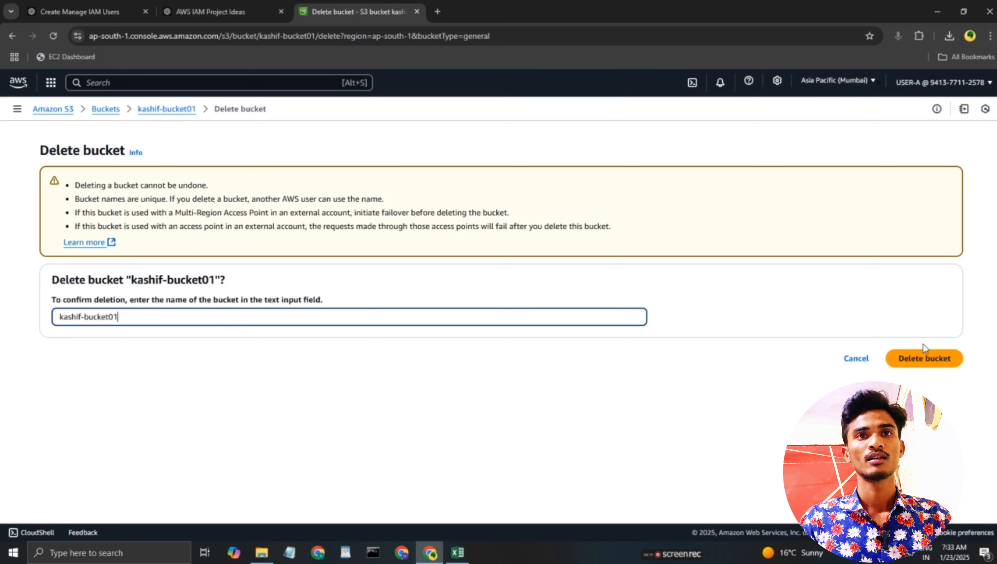
left_click(944, 364)
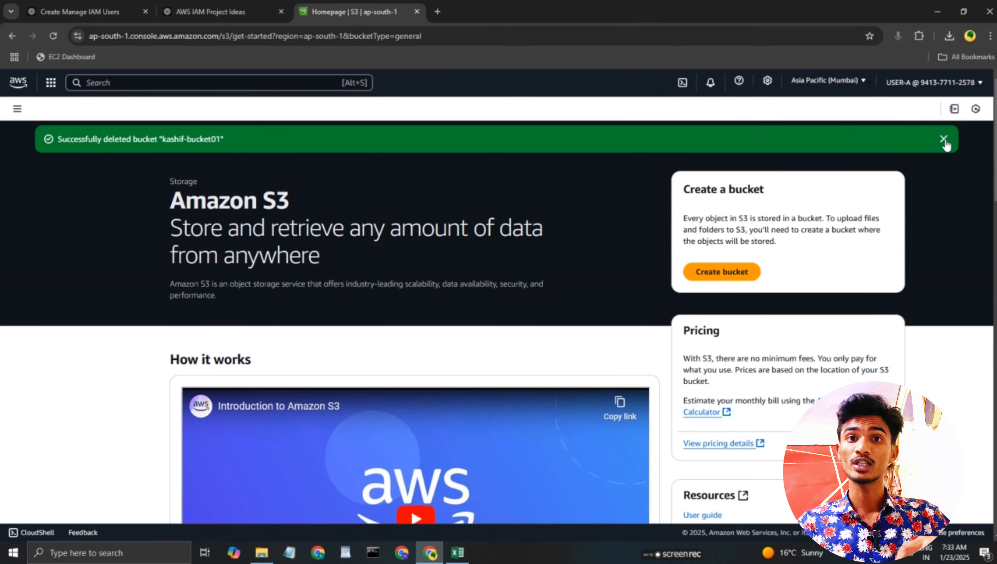
Step: Dismiss the deletion banner and sign USER-A out from the account menu
left_click(944, 140)
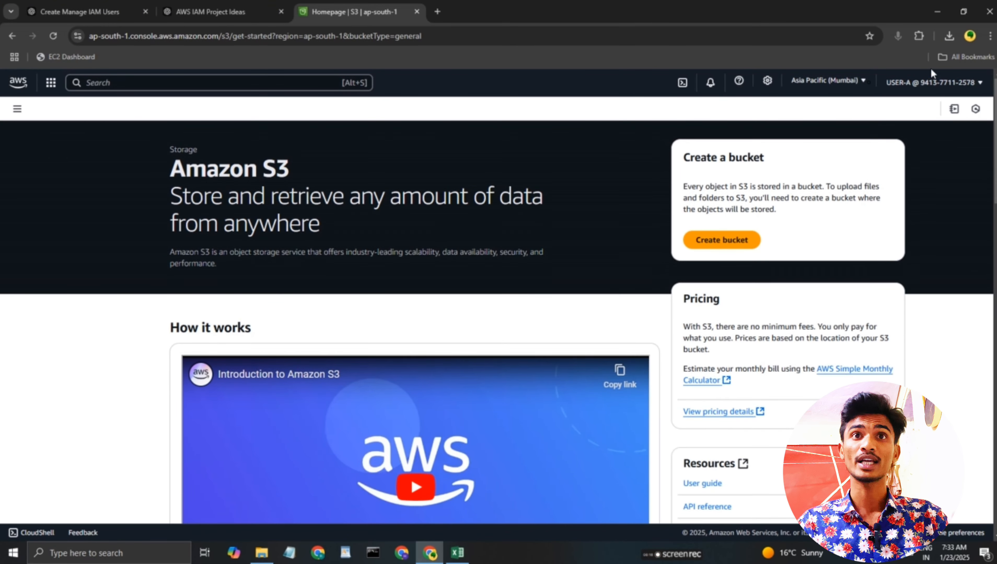
left_click(929, 84)
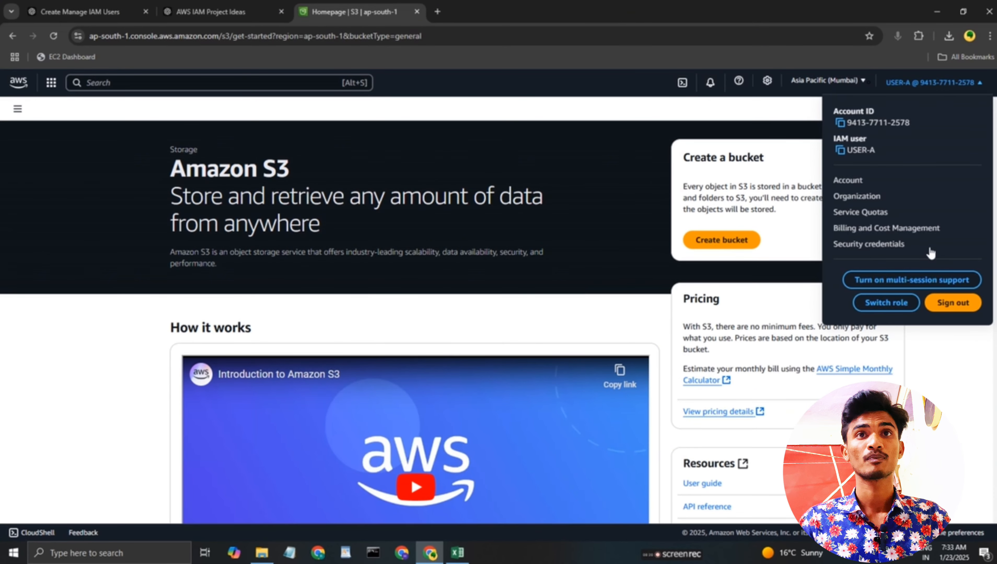
left_click(959, 303)
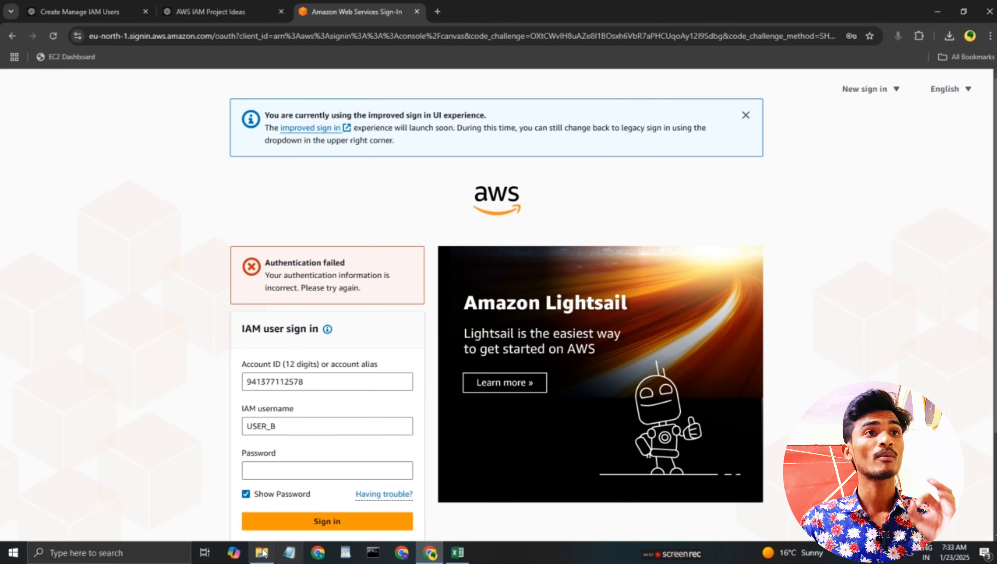
Step: Open USER-B_credentials from Downloads and copy the value in its password cell
left_click(263, 553)
left_click(182, 221)
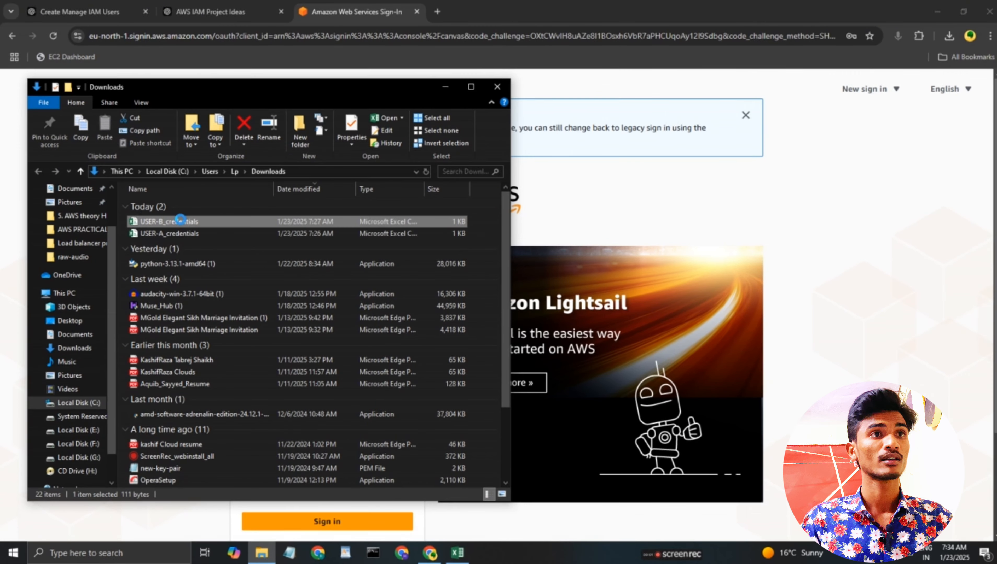
double_click(181, 221)
left_click(70, 136)
double_click(76, 137)
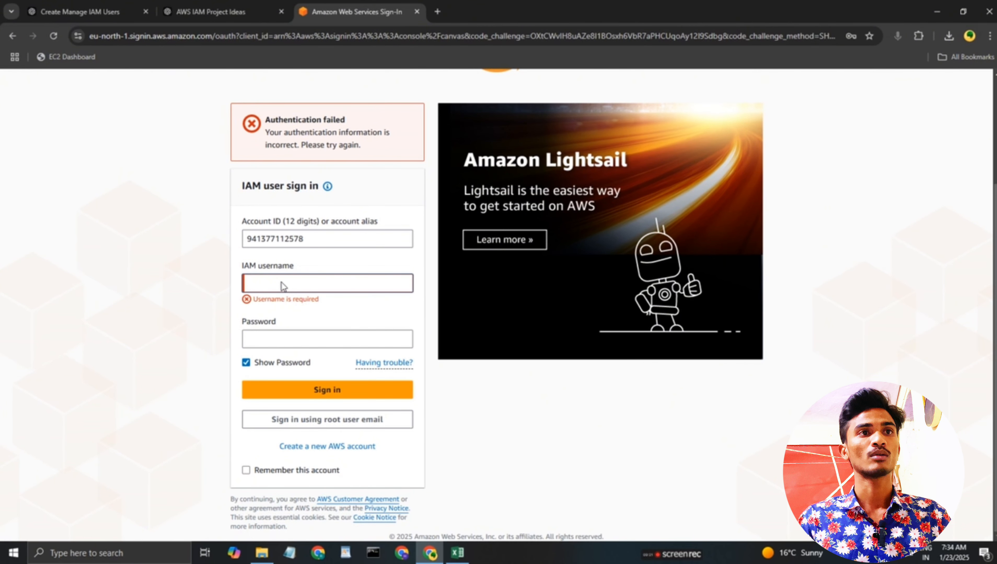
Step: Sign in as IAM user USER-B with the account password
type("US")
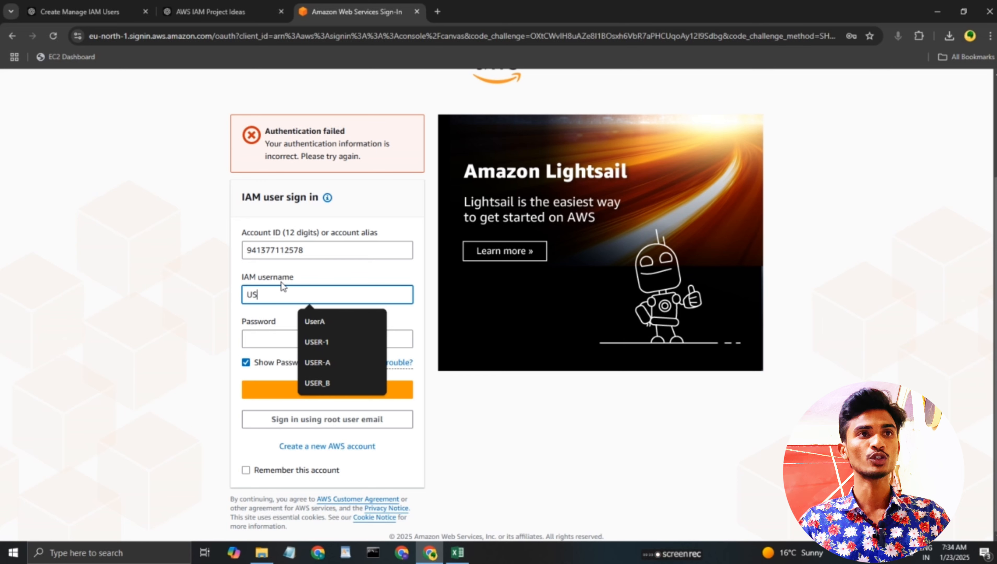
type("ER-B")
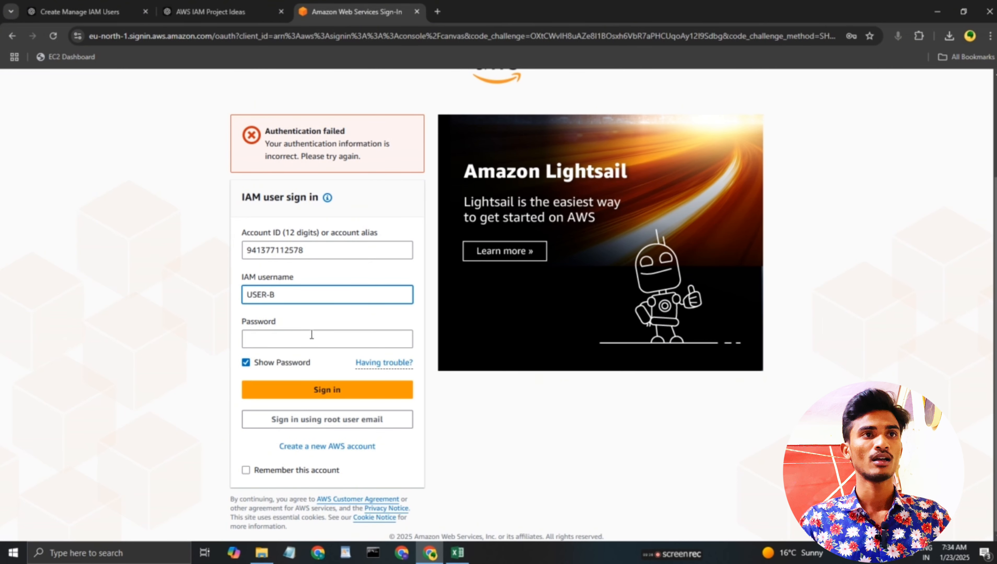
left_click(312, 337)
left_click(295, 393)
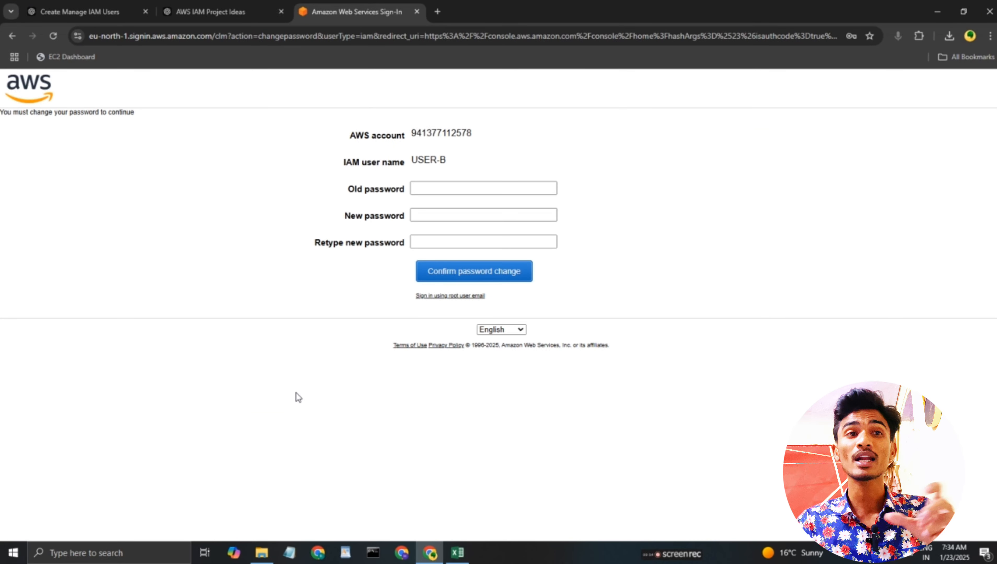
Step: Fill in the old password and the new password twice, then confirm the change
left_click(442, 187)
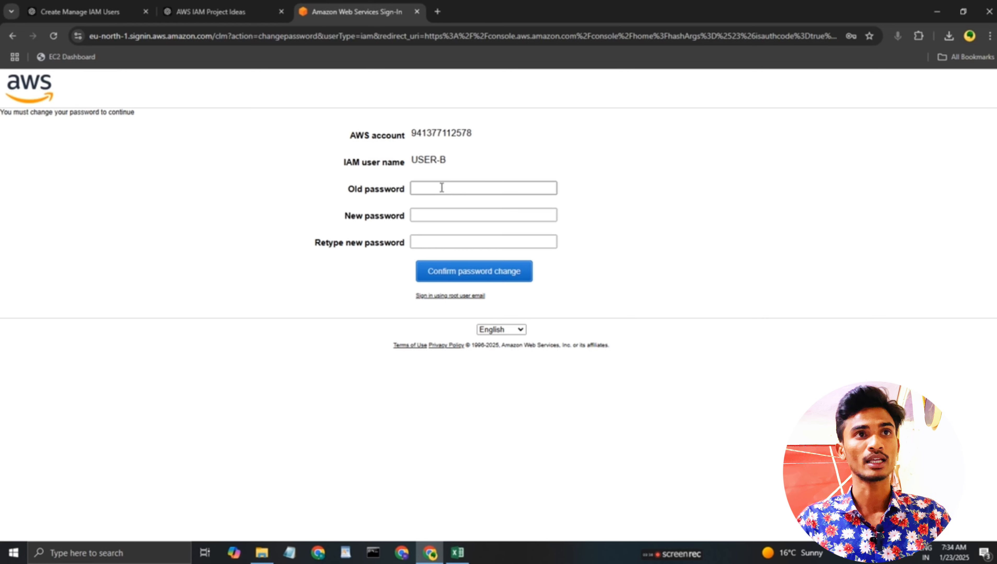
left_click(441, 187)
key("ctrl+v")
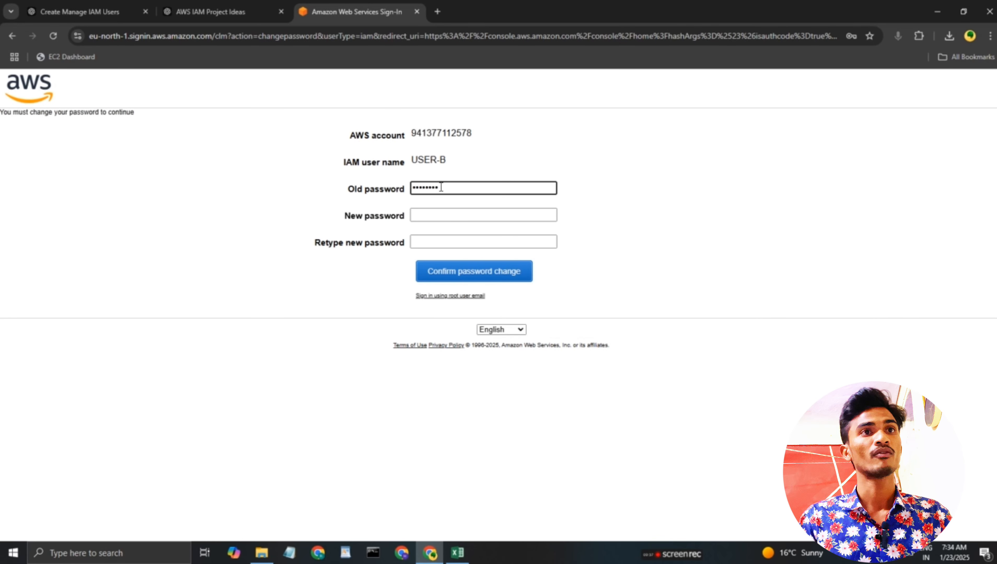
left_click(454, 215)
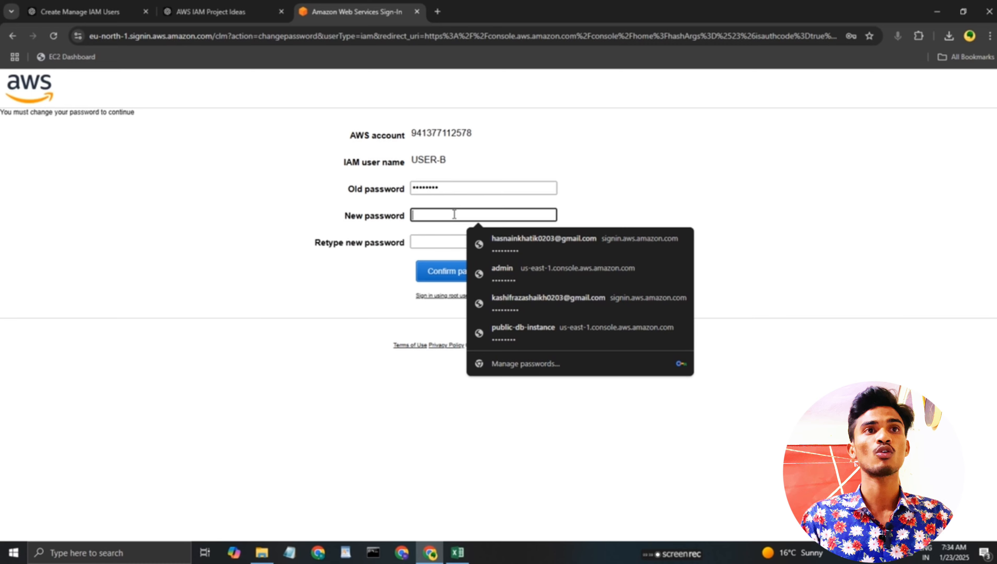
key("ctrl+v")
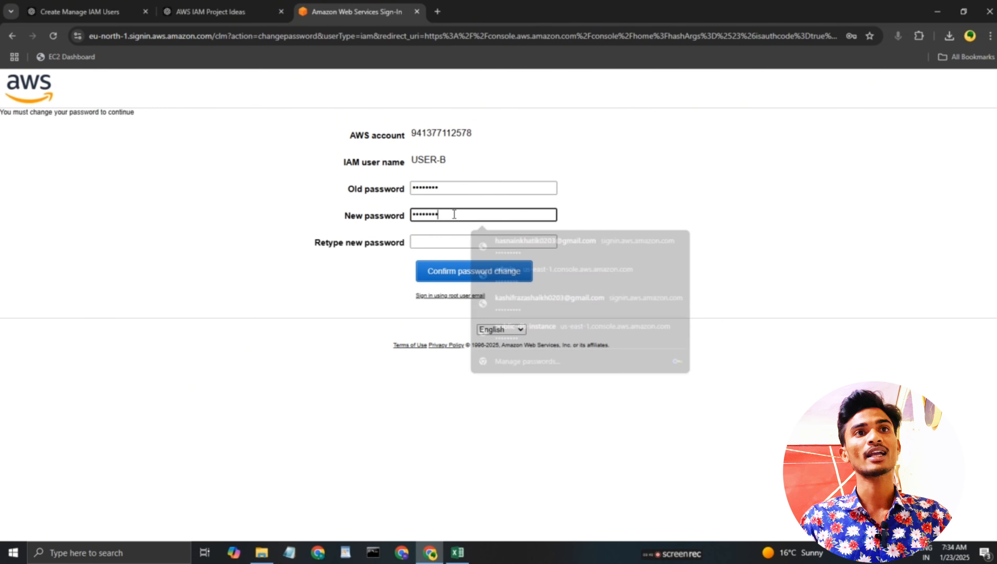
left_click(461, 244)
key("ctrl+v")
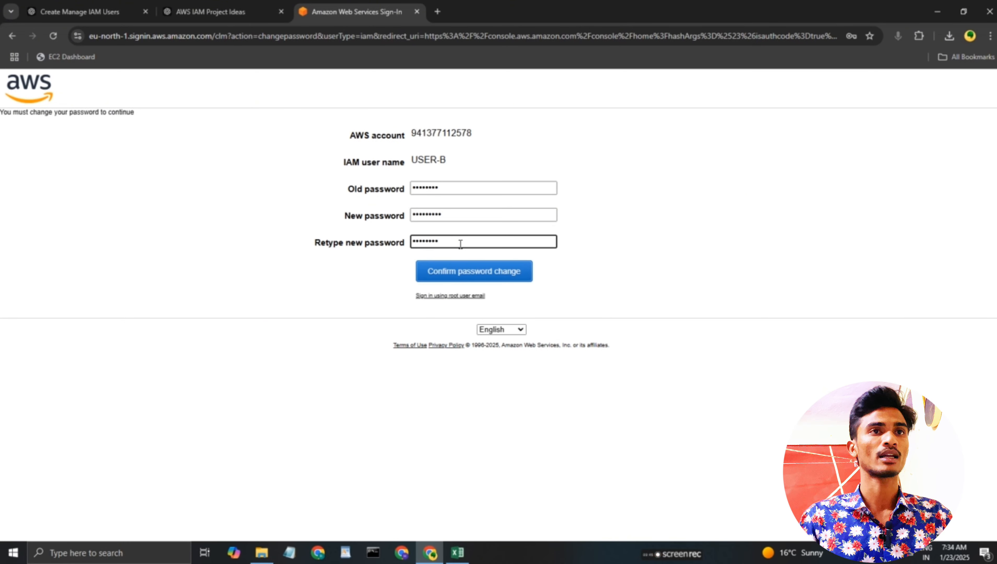
left_click(473, 272)
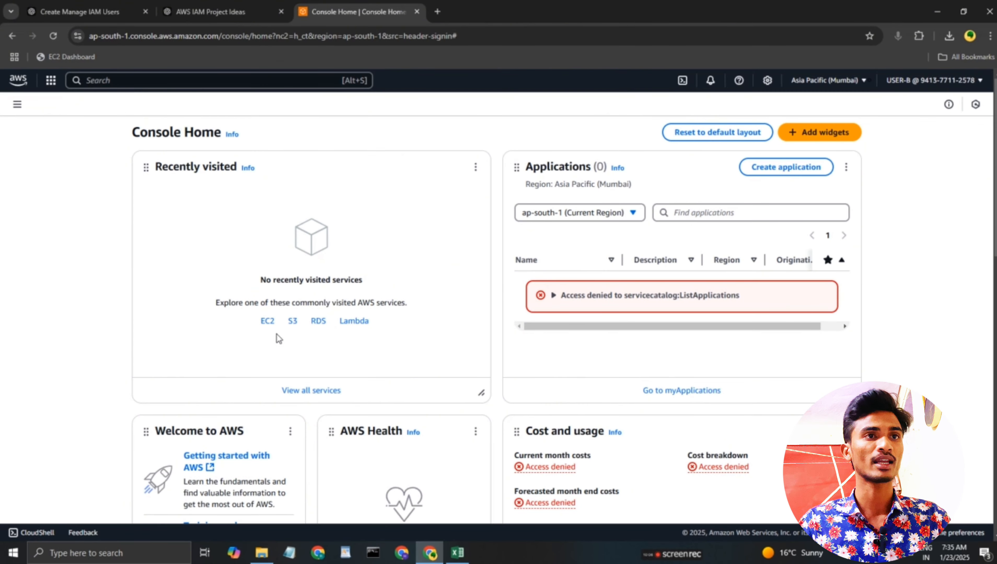
Step: Try to create S3 bucket 'kashif-bucket-01', get the missing s3:CreateBucket permission error, and cancel
left_click(292, 321)
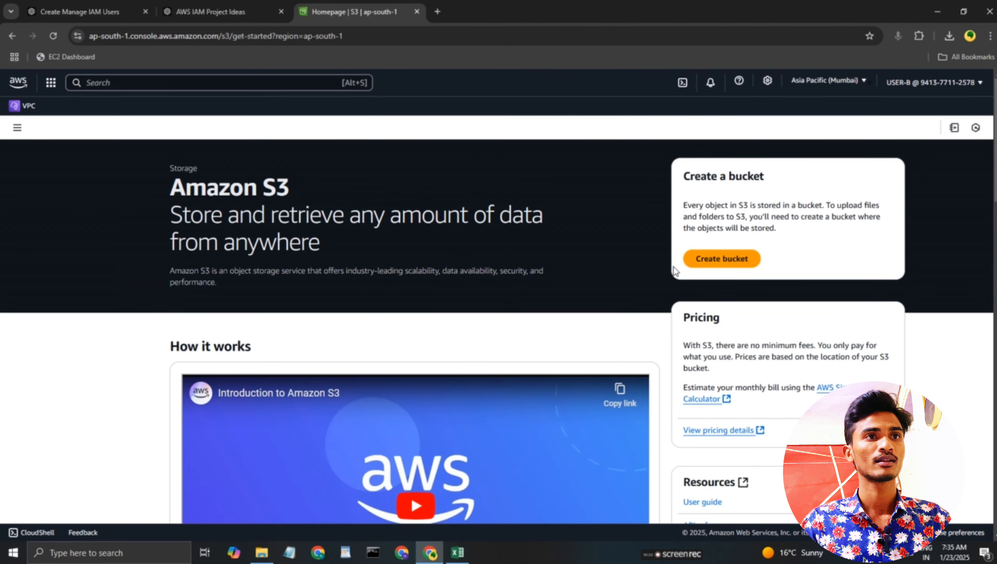
left_click(739, 265)
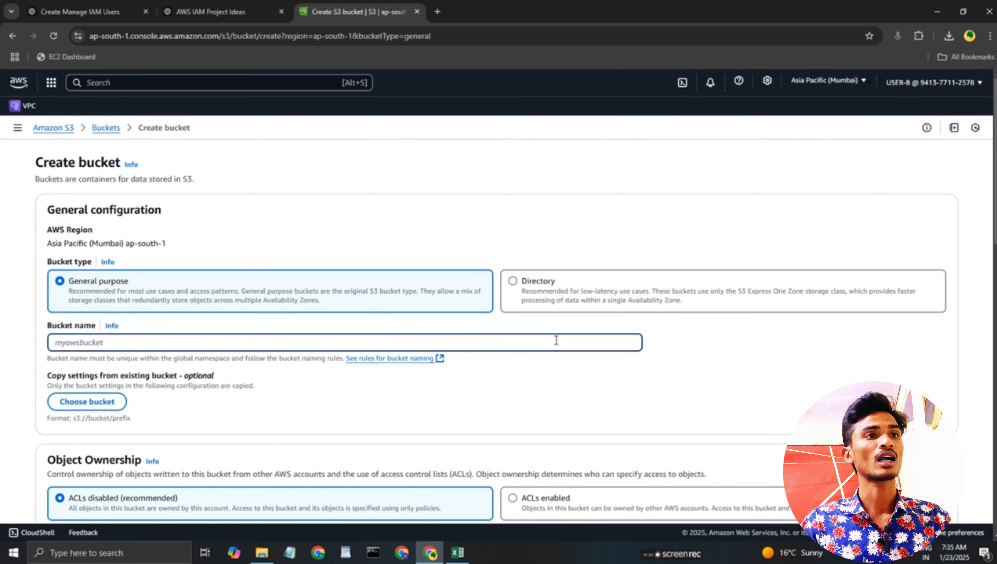
type("kashif-b")
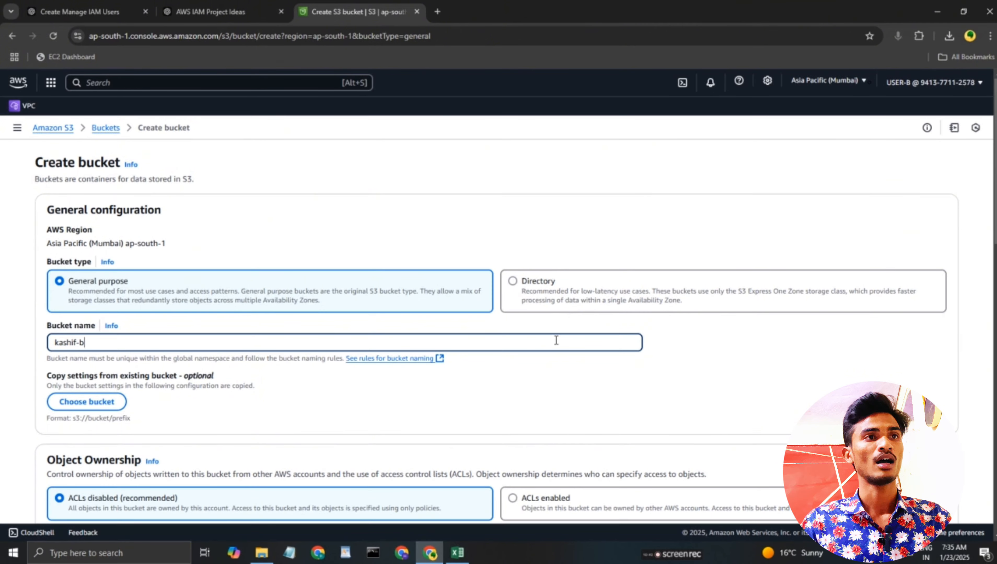
type("ucket-01")
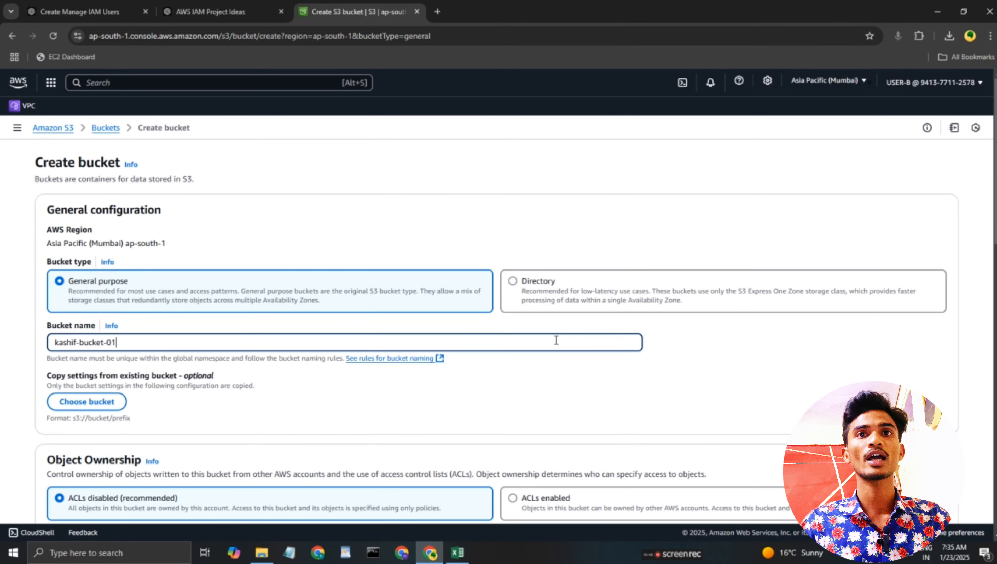
scroll(458, 331, "down", 15)
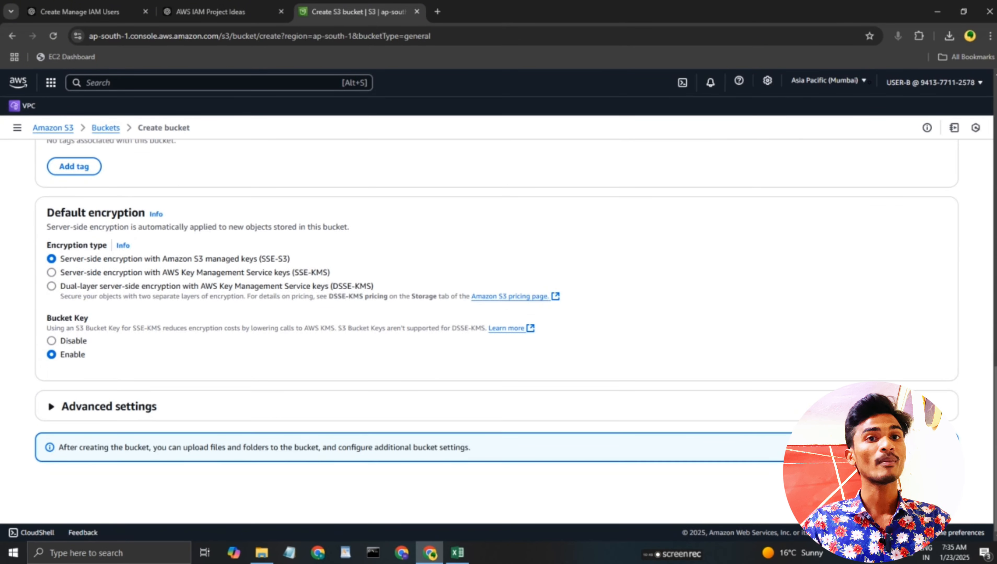
left_click(922, 481)
scroll(425, 490, "down", 3)
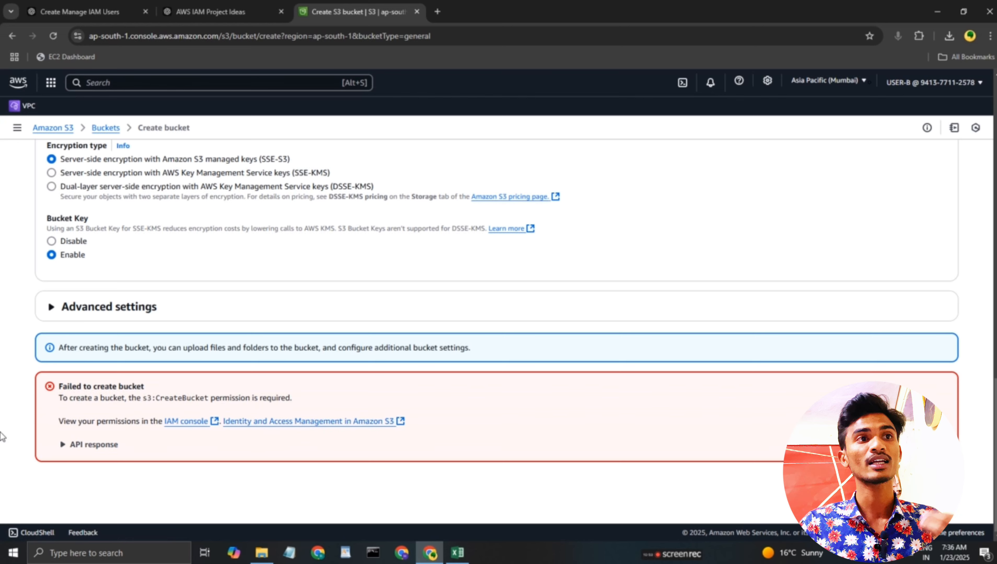
left_click(855, 480)
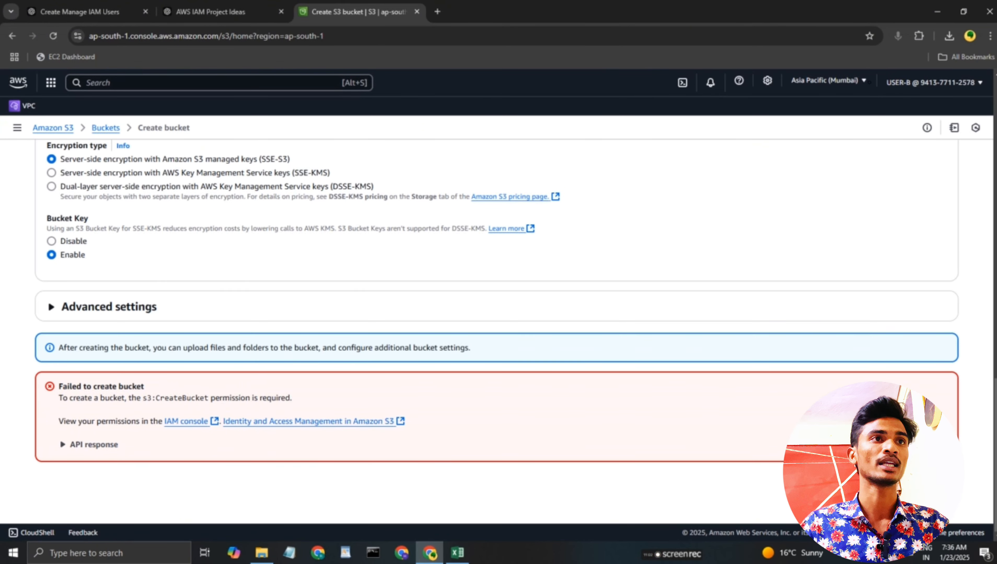
left_click(105, 84)
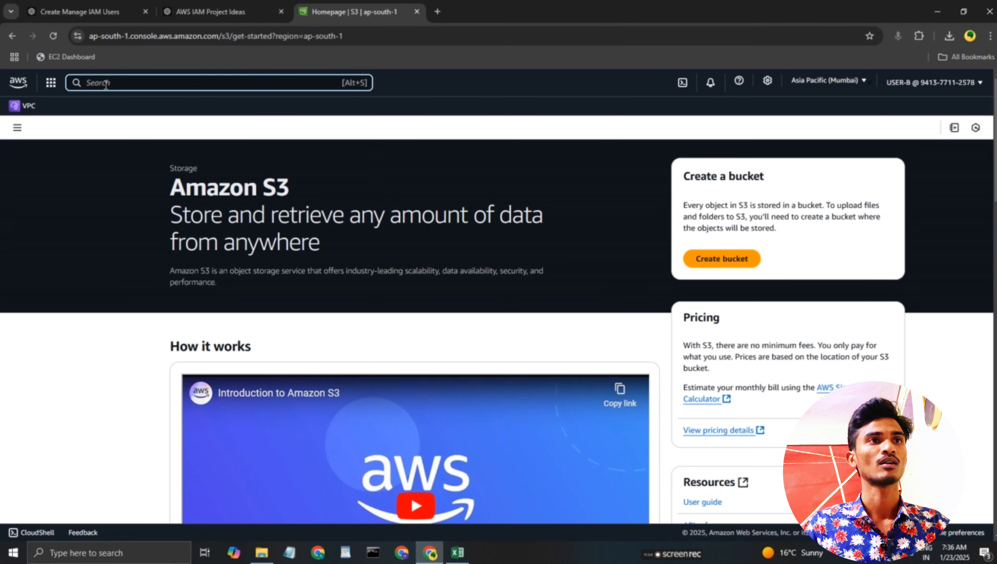
Step: Open the RDS Databases list, which shows USER-B is not authorized to describe DB instances or clusters
type("RDS")
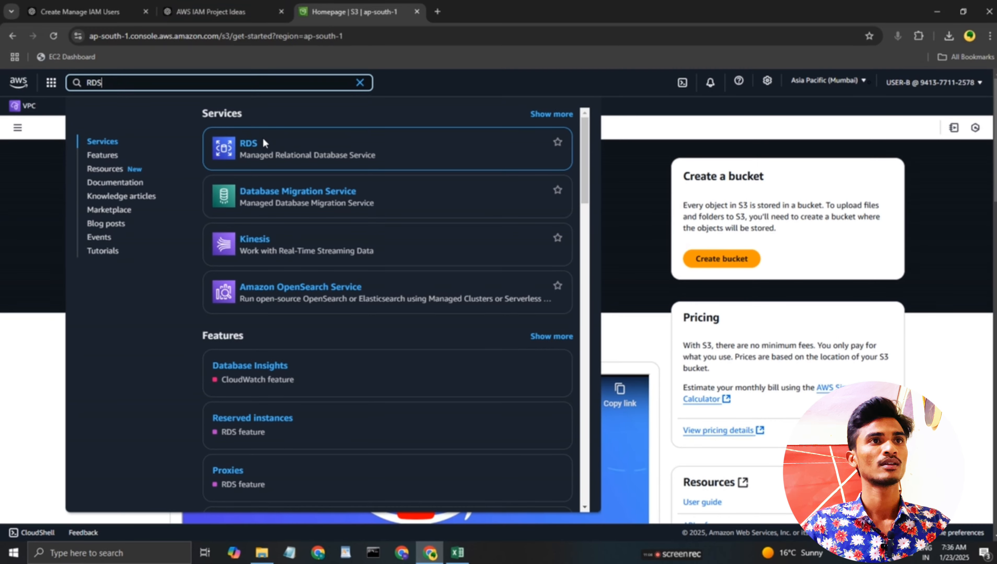
left_click(256, 142)
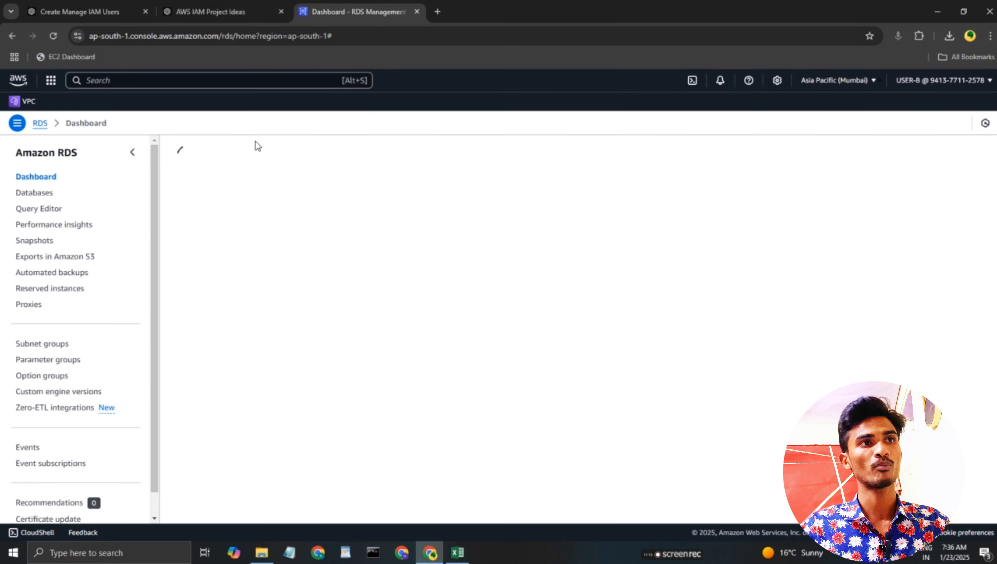
left_click(44, 194)
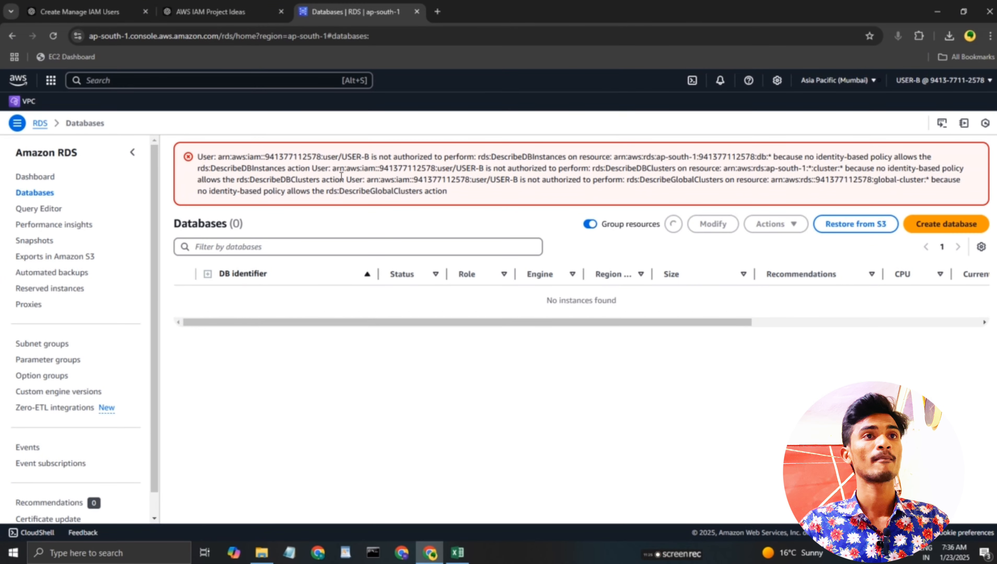
left_click(293, 79)
type("EC2")
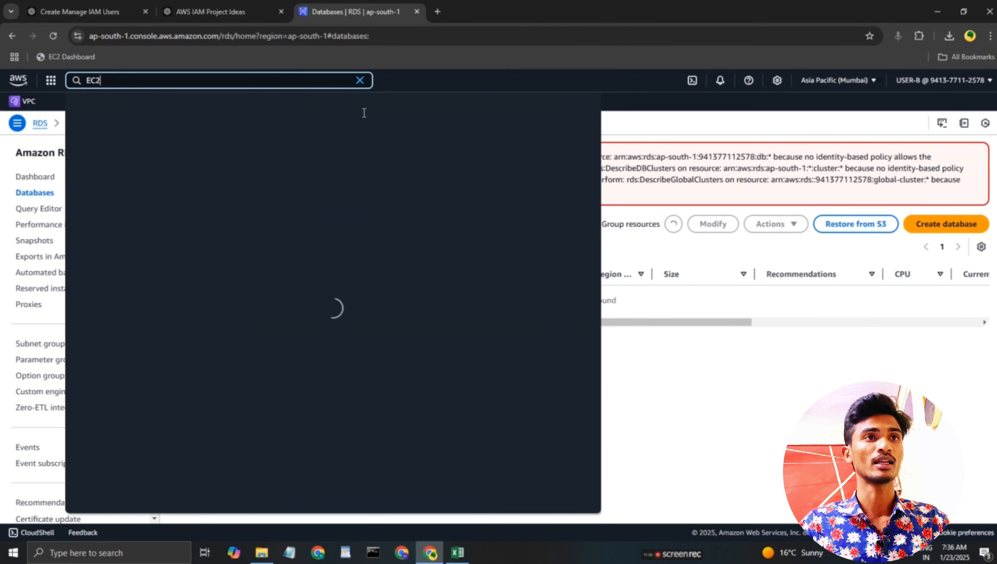
Step: Launch an EC2 instance named 'Server-1' using the New-key key pair
left_click(249, 143)
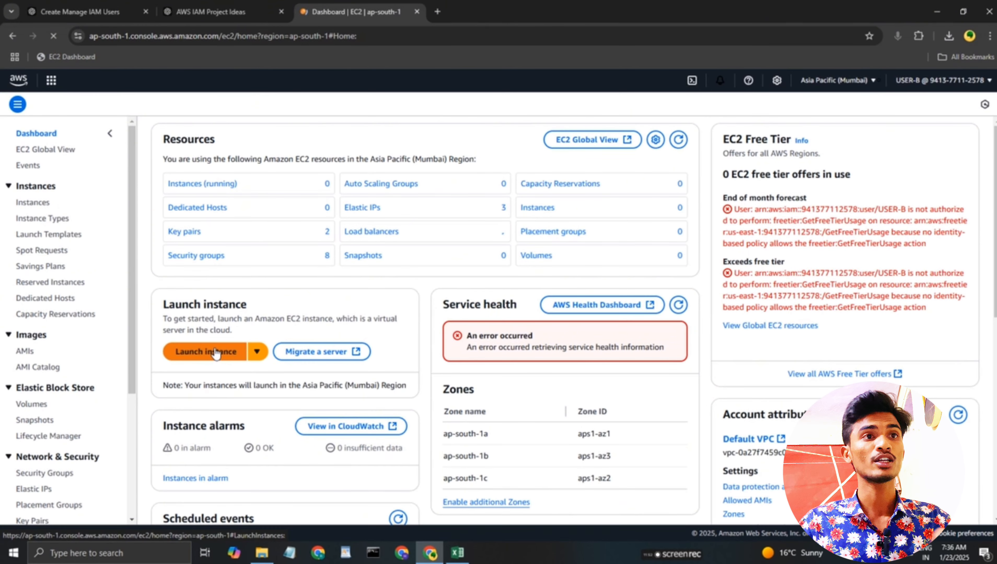
left_click(215, 352)
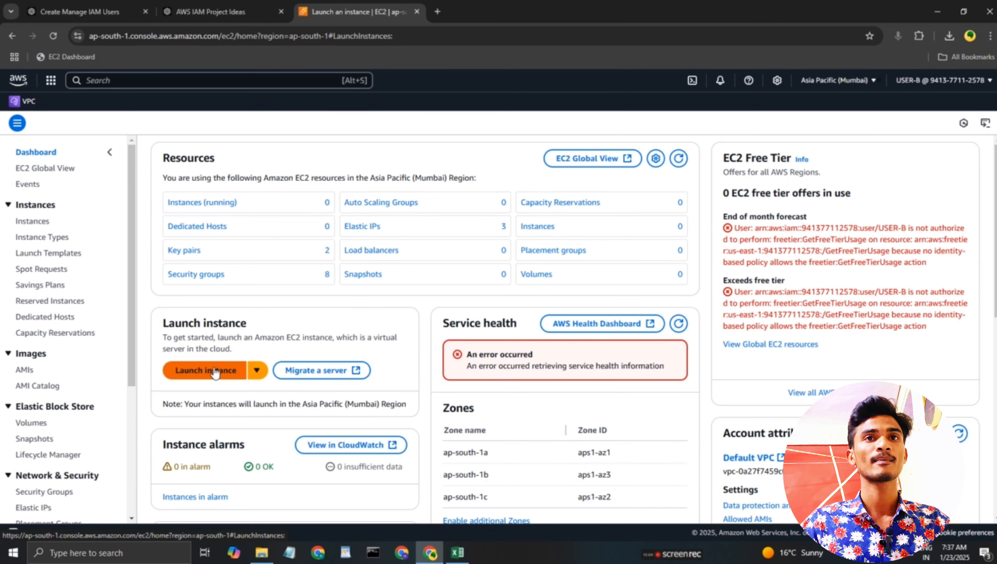
type("Server-1")
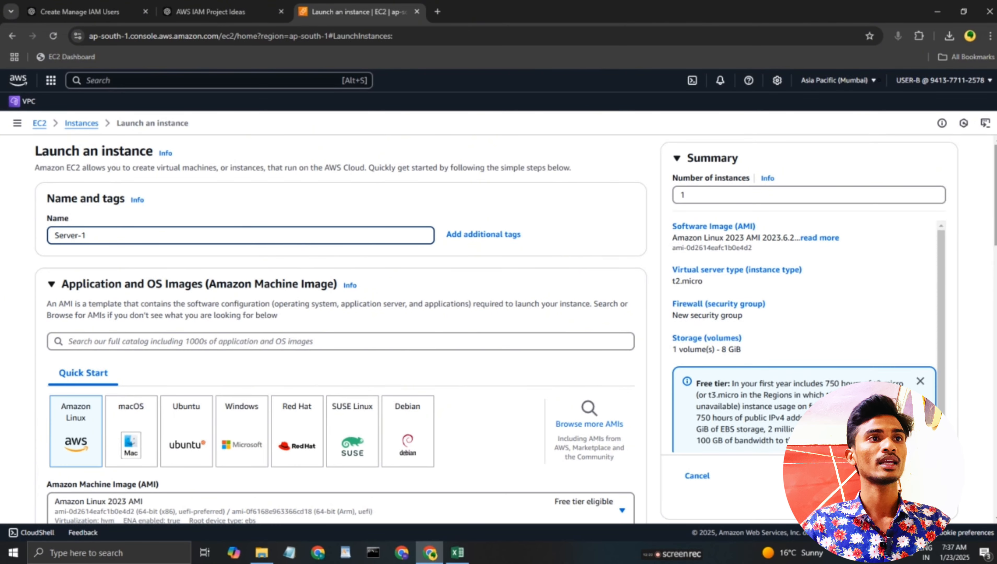
left_click_drag(992, 173, 992, 353)
left_click(411, 200)
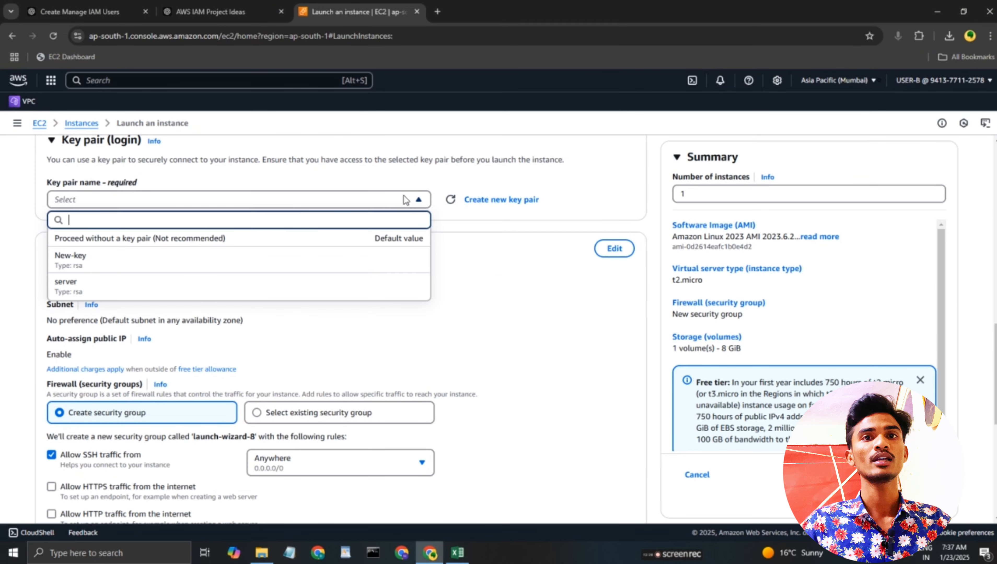
left_click(289, 263)
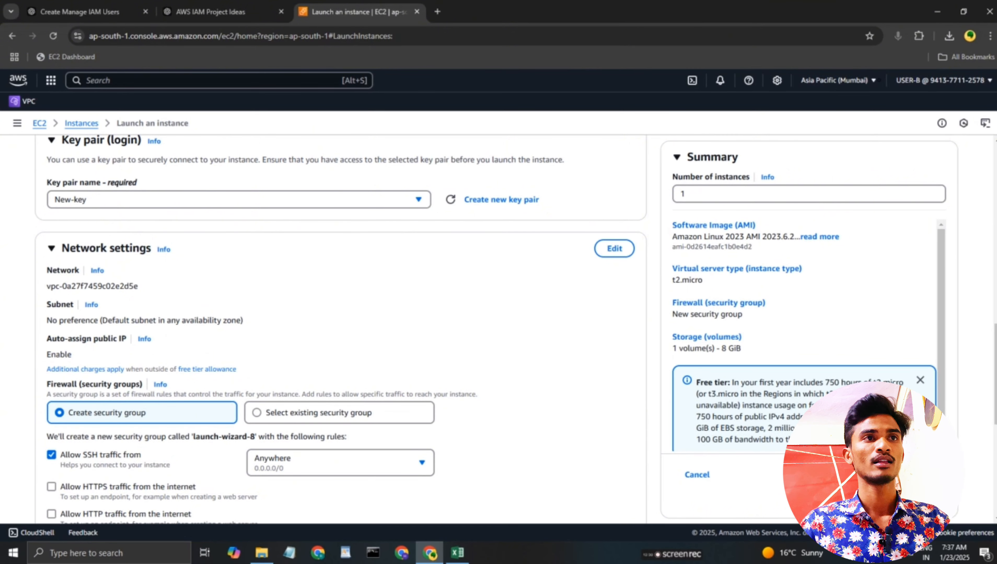
left_click(874, 475)
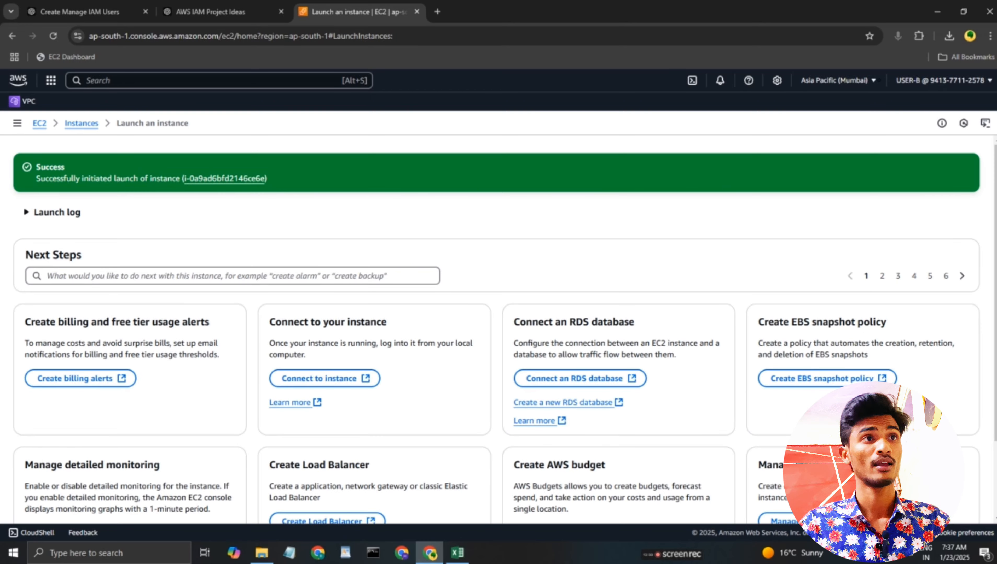
Step: Select Server-1 in Instances, refresh until 2/2 checks pass, and open its Connect page
left_click(94, 130)
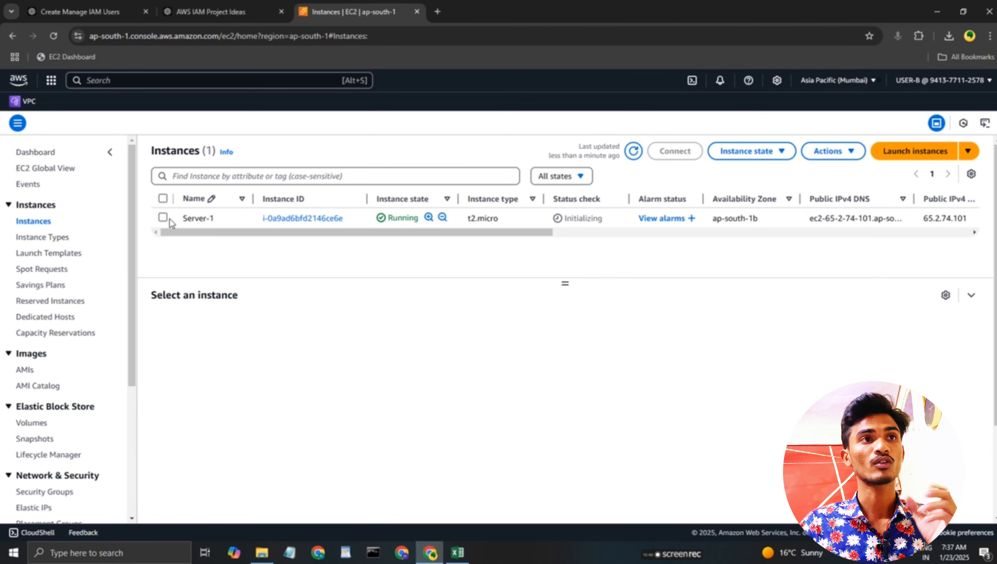
left_click(164, 219)
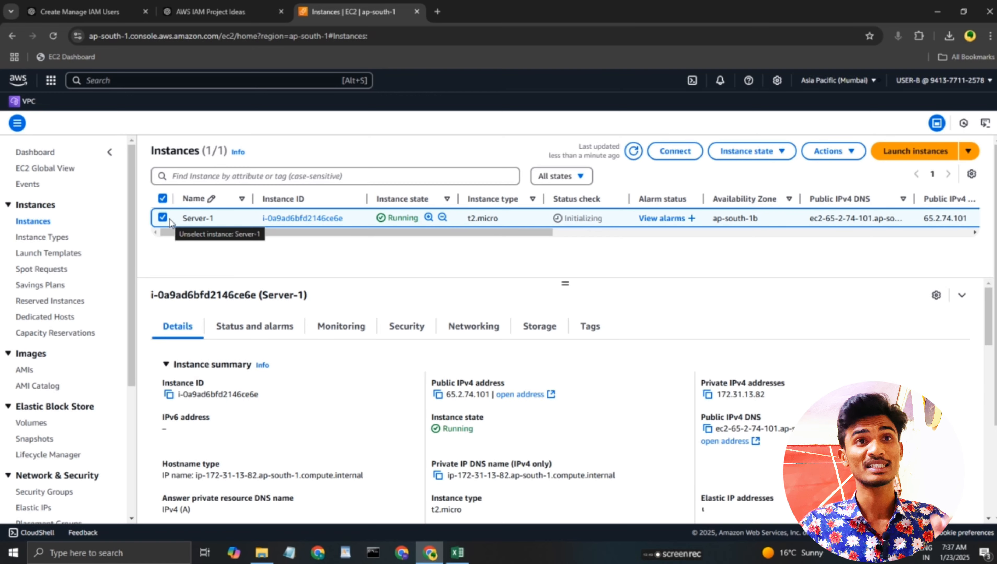
left_click(634, 155)
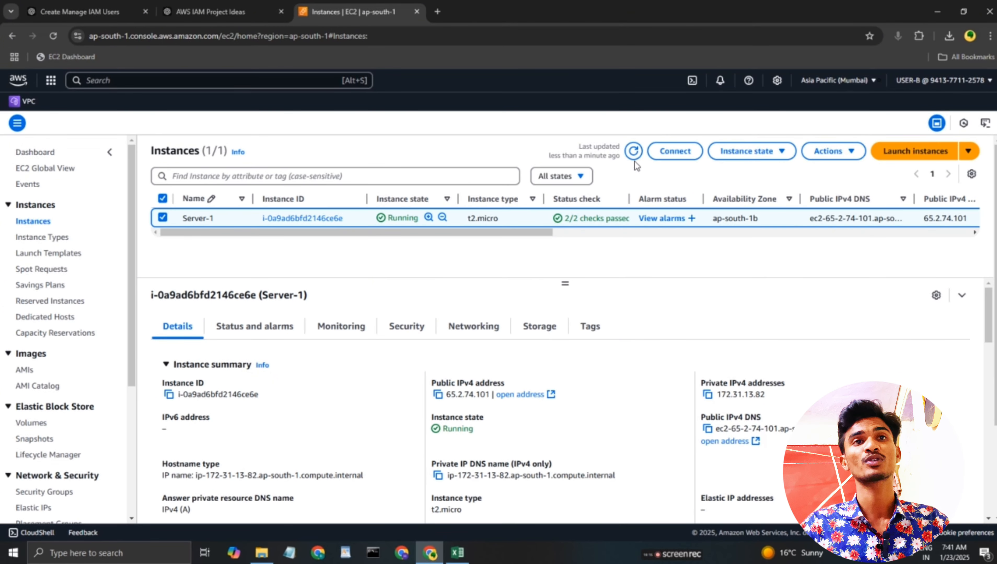
left_click(674, 151)
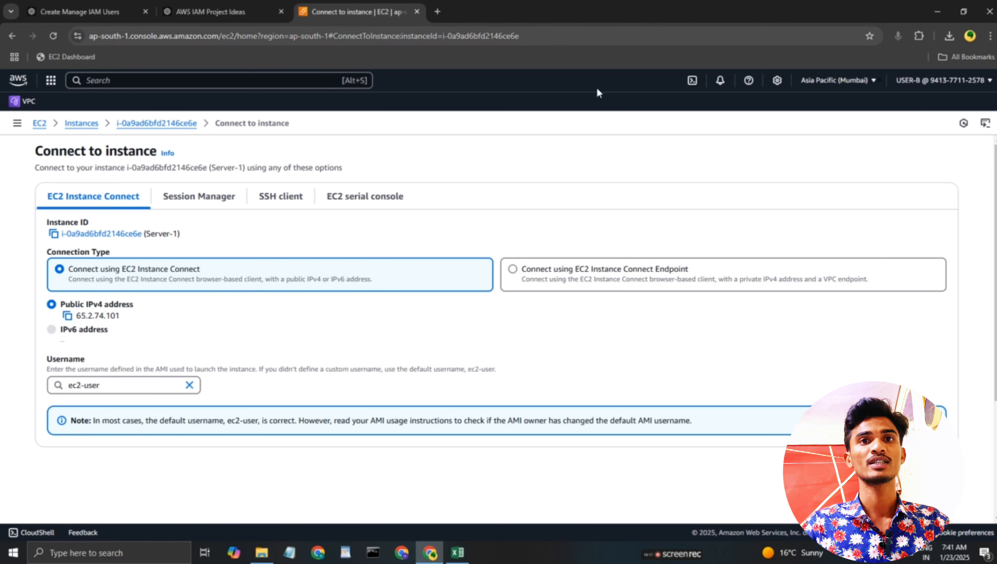
Step: Attempt an EC2 Instance Connect session to Server-1, which fails with access denied
left_click(975, 488)
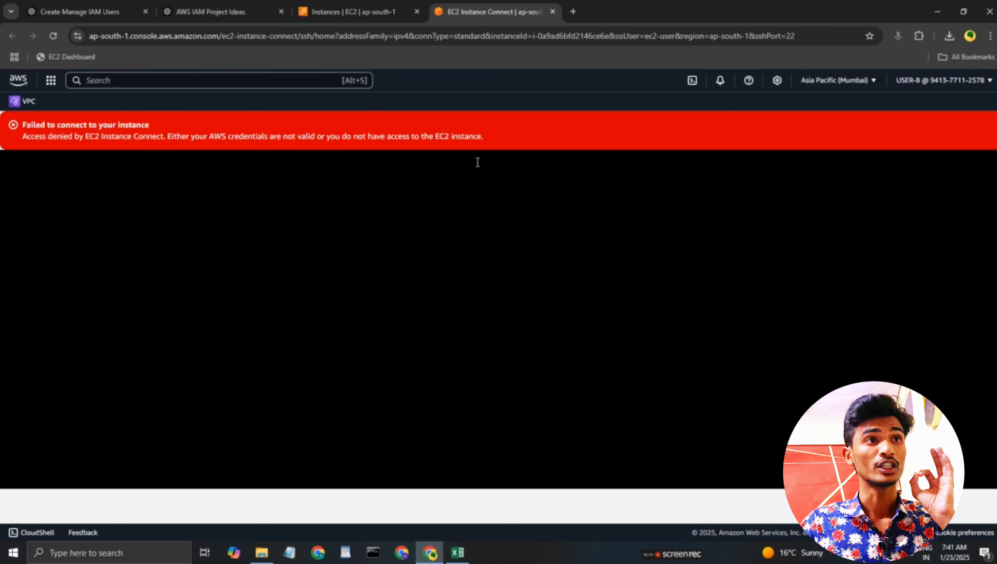